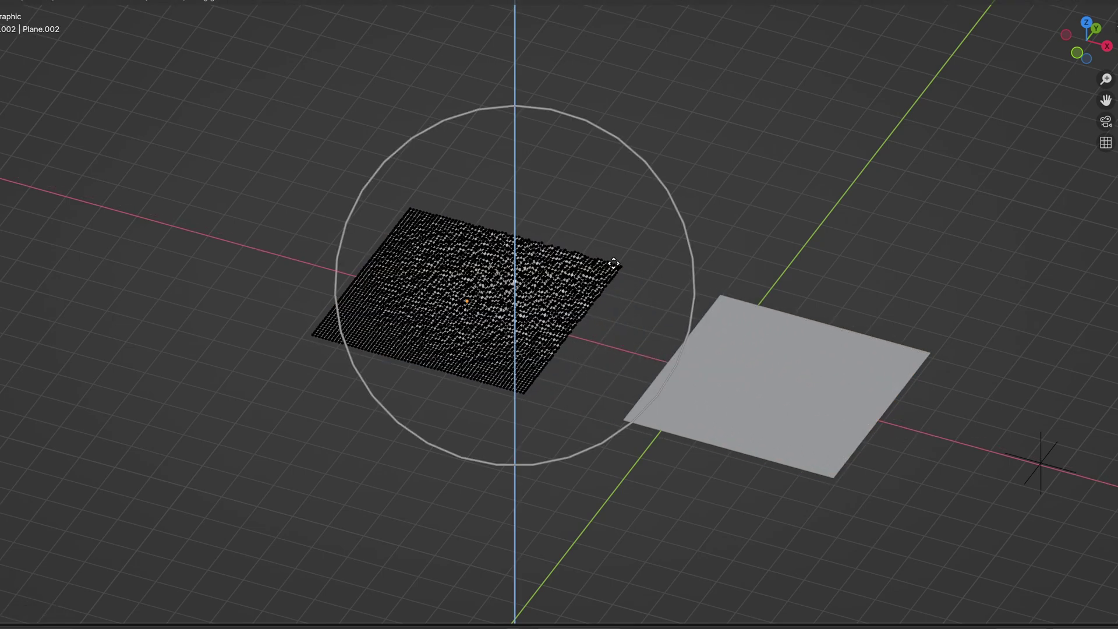
Finish moving the vertex on the finely subdivided plane with proportional editing and return to Object Mode.
{"action": "scroll", "coordinate": [610, 266], "scroll_direction": "down", "scroll_amount": 2}
{"action": "left_click", "coordinate": [611, 261]}
{"action": "key", "text": "Tab"}
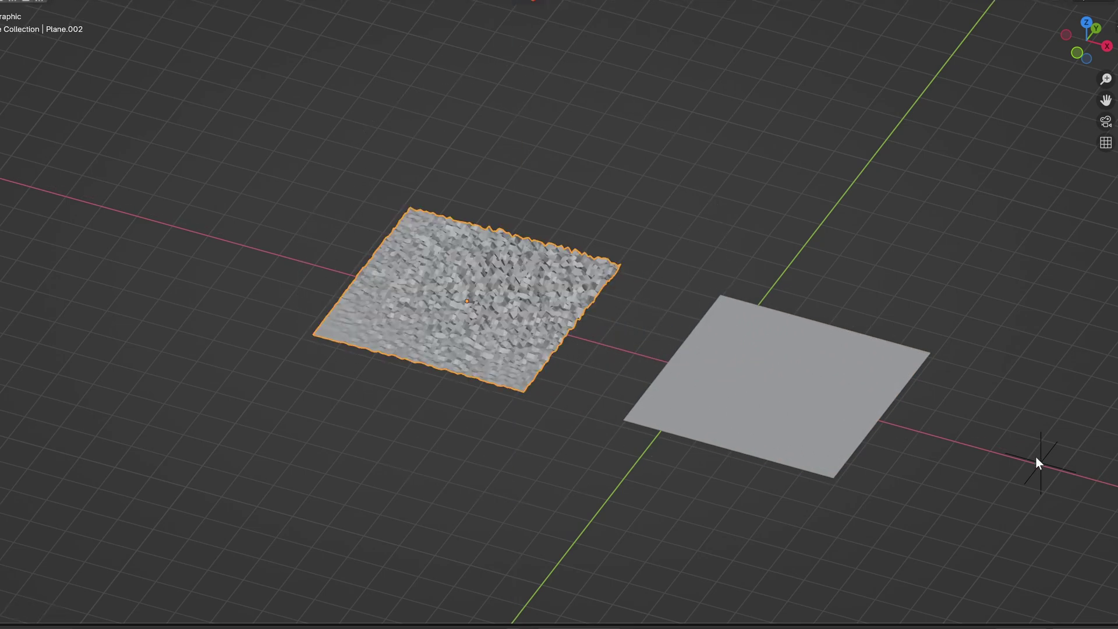
Move the empty over and past the flat plane while keeping its Z height locked.
{"action": "left_click", "coordinate": [1036, 458]}
{"action": "key", "text": "g"}
{"action": "key", "text": "shift+z"}
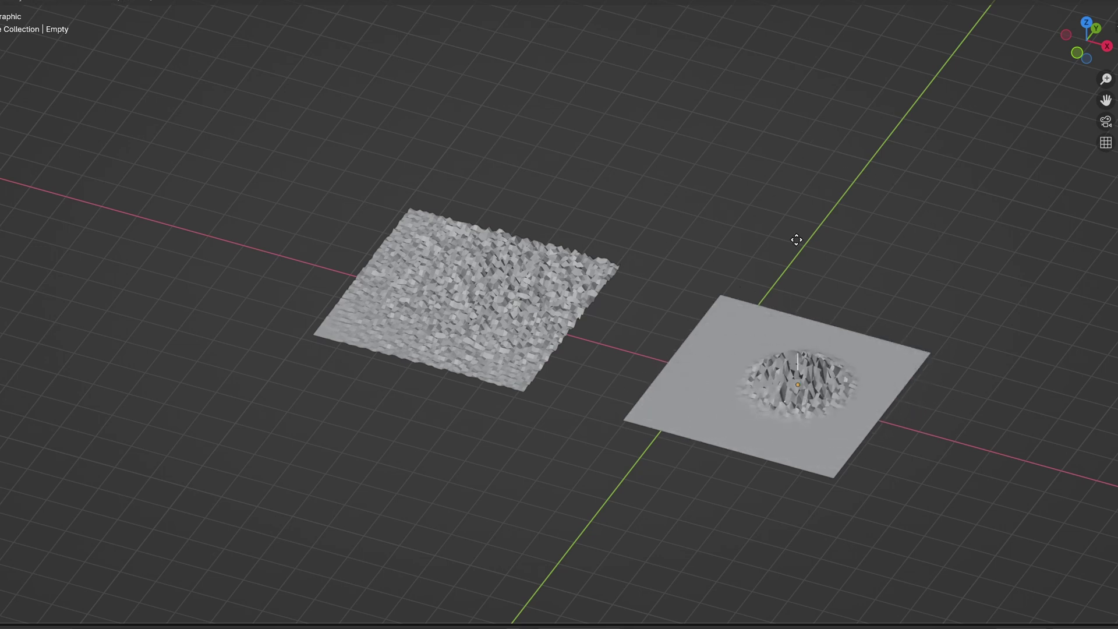
{"action": "left_click", "coordinate": [912, 277]}
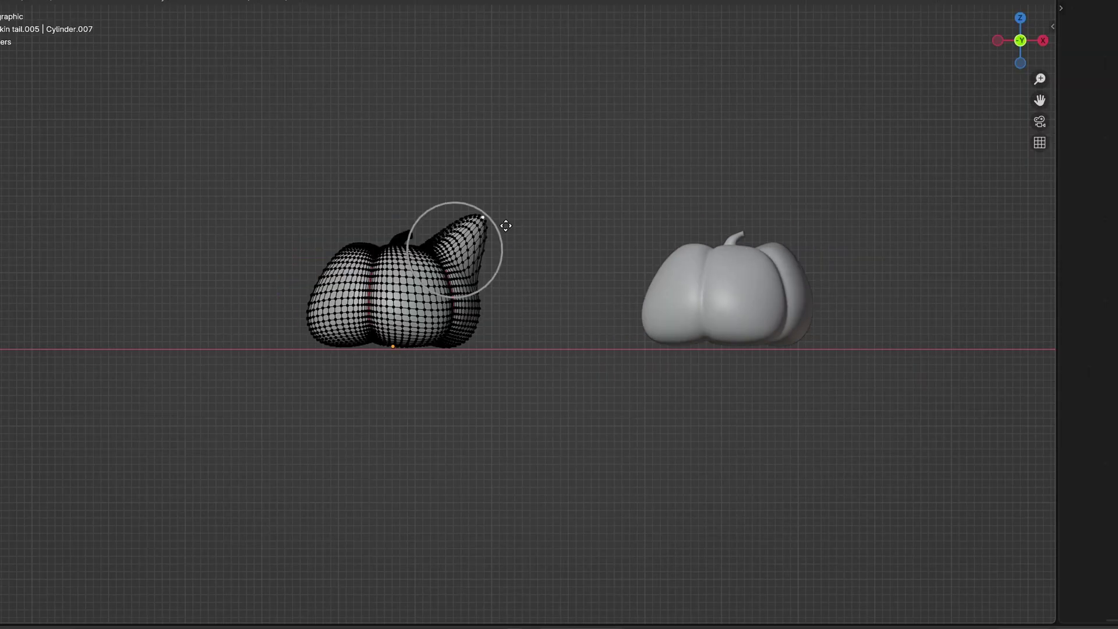
Pull vertices of the edited pumpkin outward into spikes with proportional editing.
{"action": "left_click_drag", "start_coordinate": [340, 250], "coordinate": [309, 193]}
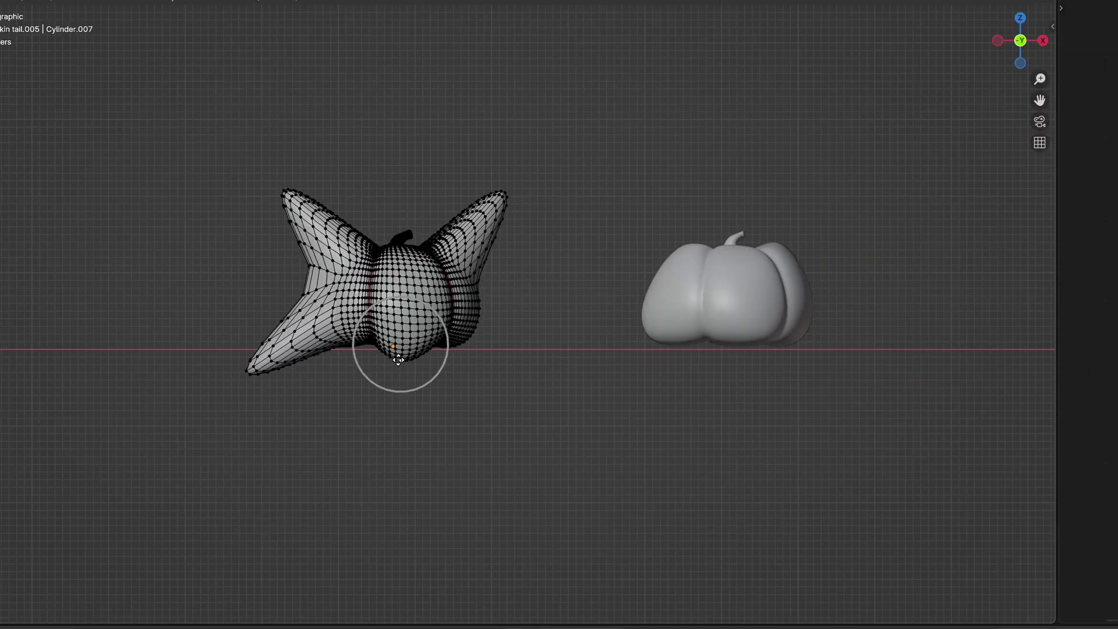
{"action": "left_click_drag", "start_coordinate": [400, 361], "coordinate": [554, 287]}
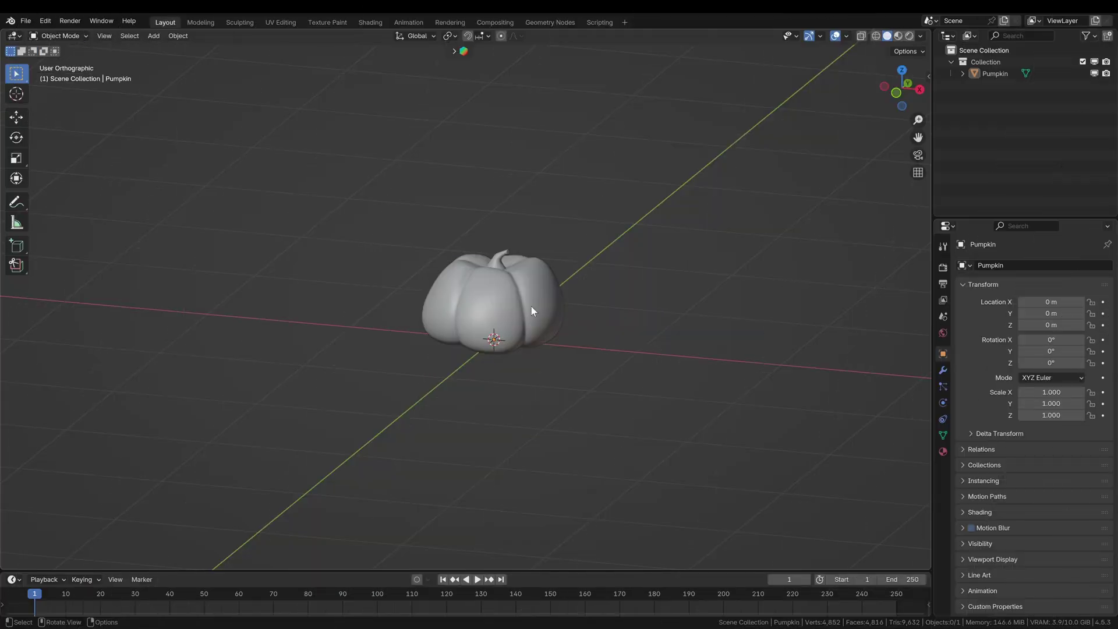
Duplicate the pumpkin and place the copy along the X axis at about -1.55 m.
{"action": "left_click", "coordinate": [531, 307]}
{"action": "key", "text": "shift+d"}
{"action": "key", "text": "x"}
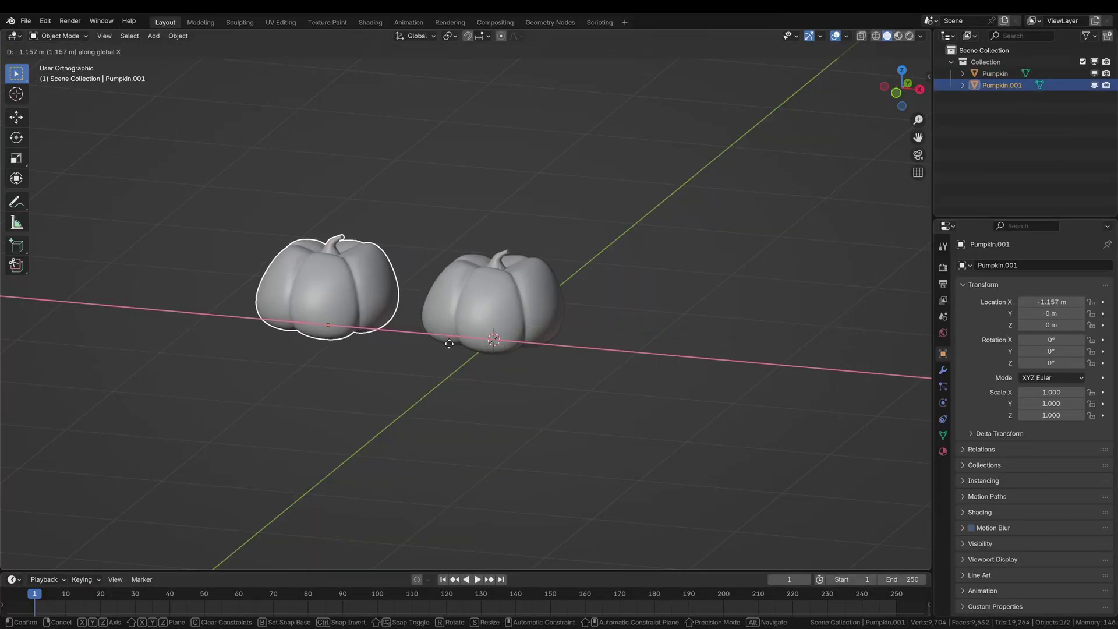
{"action": "left_click", "coordinate": [393, 332]}
Pull two upper vertices of the duplicated pumpkin up and outward into ear-like spikes with proportional editing in Edit Mode.
{"action": "scroll", "coordinate": [407, 287], "scroll_direction": "up", "scroll_amount": 4}
{"action": "key", "text": "Tab"}
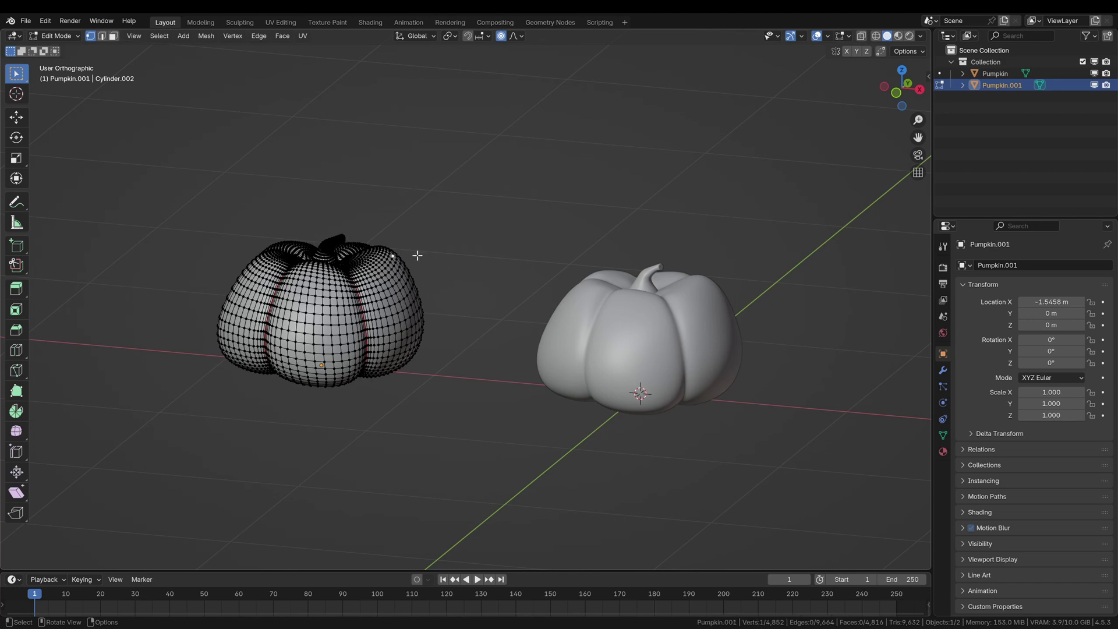
{"action": "key", "text": "g"}
{"action": "left_click", "coordinate": [468, 204]}
{"action": "left_click", "coordinate": [278, 254]}
{"action": "key", "text": "g"}
{"action": "left_click", "coordinate": [233, 203]}
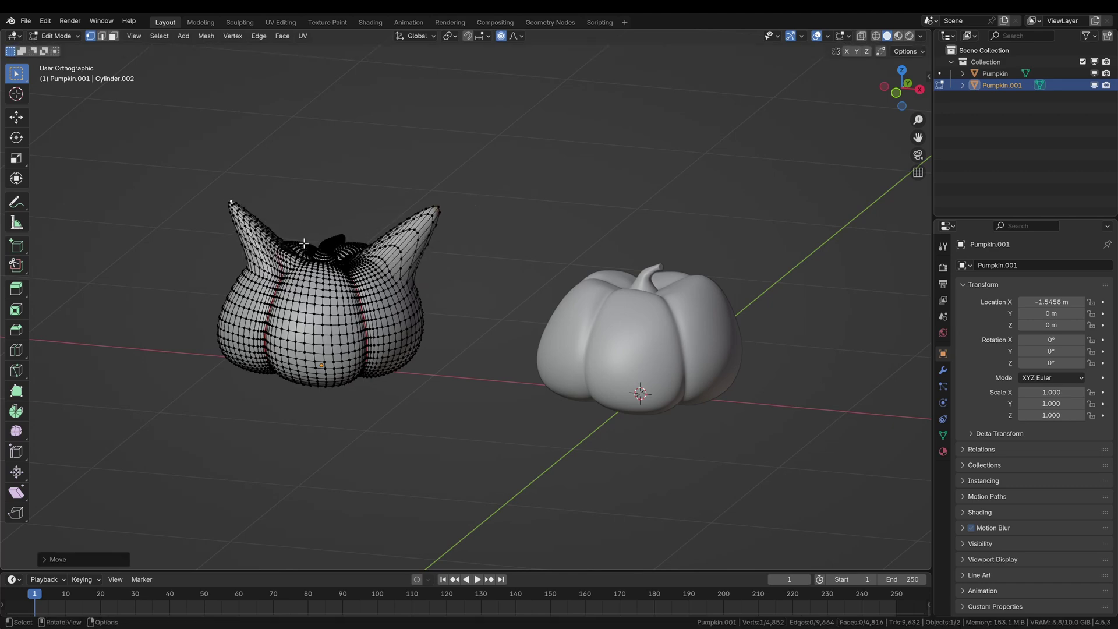
Pull four more vertices around the upper part of the duplicated pumpkin outward into spikes.
{"action": "middle_click_drag", "start_coordinate": [304, 244], "coordinate": [409, 253]}
{"action": "left_click", "coordinate": [357, 249]}
{"action": "key", "text": "g"}
{"action": "left_click", "coordinate": [398, 213]}
{"action": "left_click", "coordinate": [371, 264]}
{"action": "key", "text": "g"}
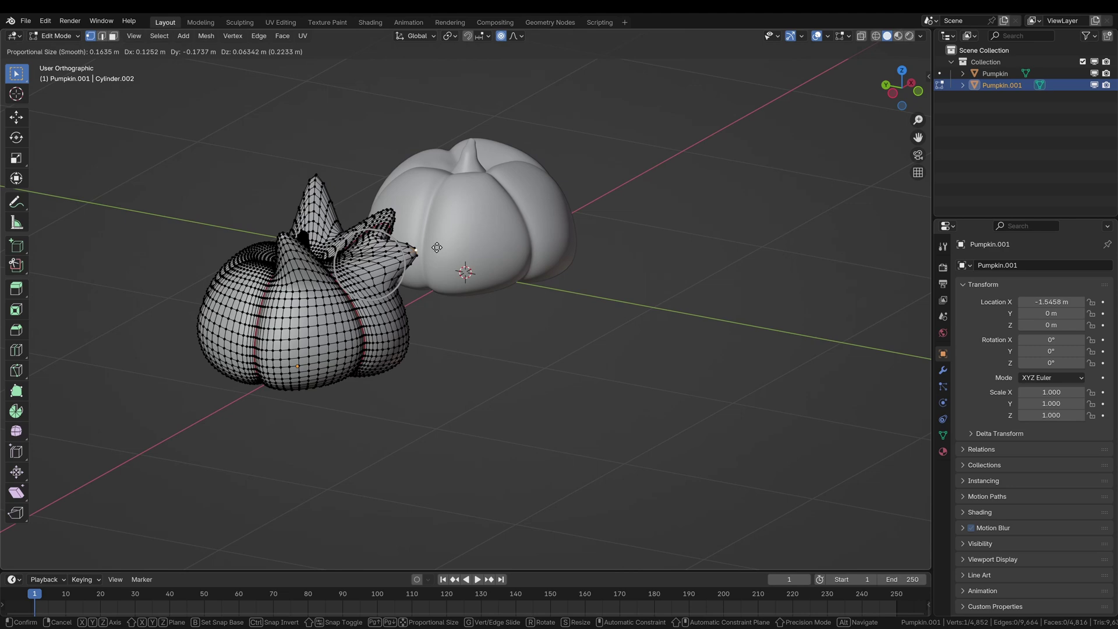
{"action": "left_click", "coordinate": [439, 248]}
{"action": "left_click", "coordinate": [265, 243]}
{"action": "key", "text": "g"}
{"action": "left_click", "coordinate": [232, 217]}
{"action": "left_click", "coordinate": [240, 268]}
{"action": "key", "text": "g"}
{"action": "left_click", "coordinate": [199, 253]}
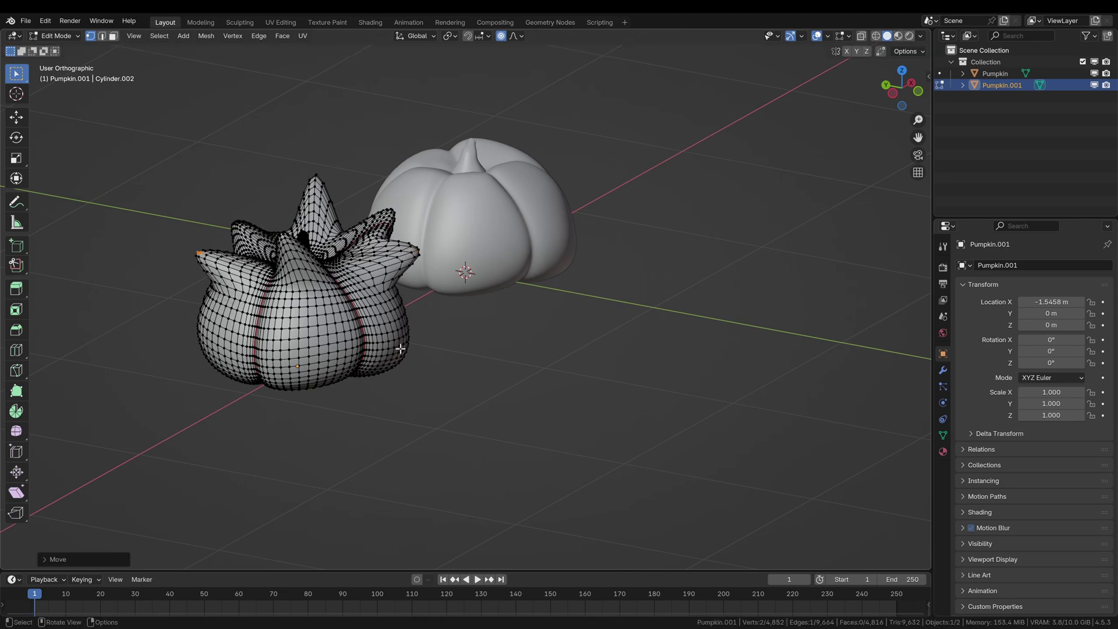
Pull three vertices around the middle of the duplicated pumpkin outward into long side spikes.
{"action": "middle_click_drag", "start_coordinate": [401, 349], "coordinate": [402, 333]}
{"action": "key", "text": "g"}
{"action": "right_click", "coordinate": [457, 316]}
{"action": "left_click", "coordinate": [409, 315]}
{"action": "key", "text": "g"}
{"action": "left_click", "coordinate": [493, 306]}
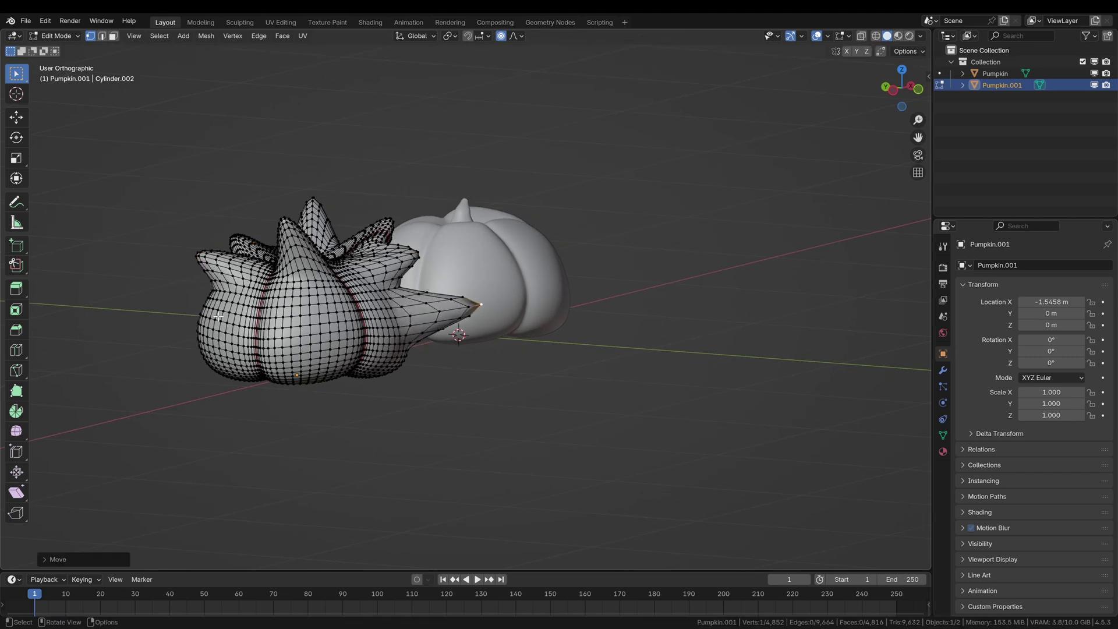
{"action": "middle_click_drag", "start_coordinate": [219, 316], "coordinate": [410, 339]}
{"action": "key", "text": "g"}
{"action": "left_click", "coordinate": [385, 291]}
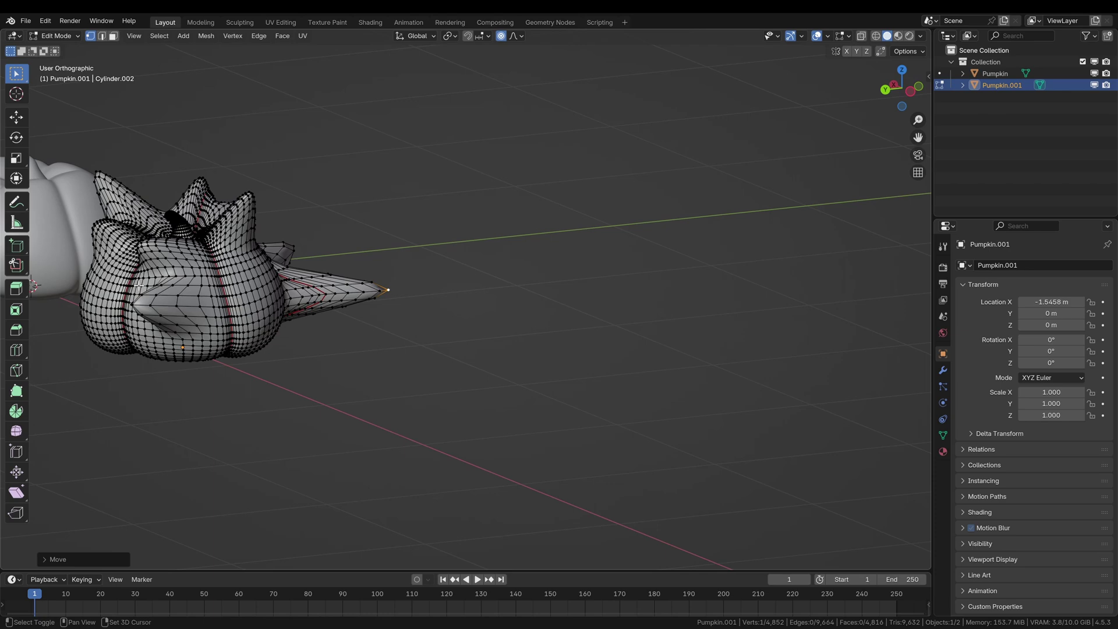
{"action": "middle_click_drag", "start_coordinate": [386, 290], "coordinate": [530, 300], "text": "shift"}
{"action": "left_click", "coordinate": [228, 300]}
{"action": "key", "text": "g"}
{"action": "left_click", "coordinate": [150, 274]}
Pull two vertices on the lower edge of the duplicated pumpkin down and outward into spikes.
{"action": "middle_click_drag", "start_coordinate": [371, 329], "coordinate": [382, 295]}
{"action": "left_click", "coordinate": [420, 365]}
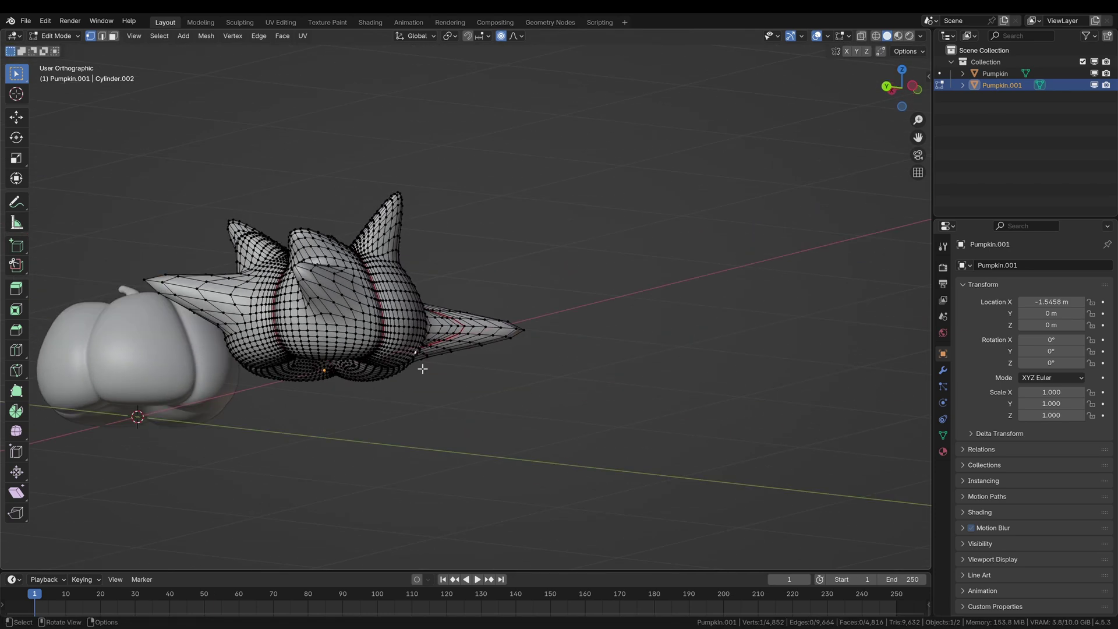
{"action": "key", "text": "g"}
{"action": "left_click", "coordinate": [450, 403]}
{"action": "left_click", "coordinate": [254, 360]}
{"action": "key", "text": "g"}
{"action": "left_click", "coordinate": [222, 415]}
Pull four further vertices on the pumpkin's underside downward into spikes from the opposite side.
{"action": "middle_click_drag", "start_coordinate": [222, 416], "coordinate": [312, 394]}
{"action": "left_click", "coordinate": [207, 326]}
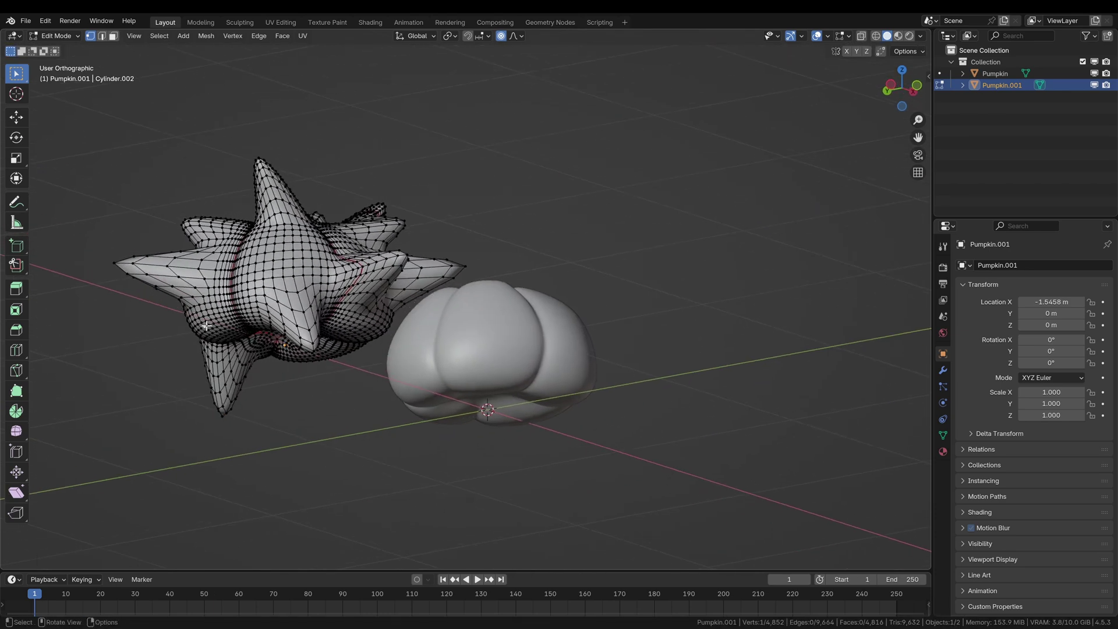
{"action": "key", "text": "g"}
{"action": "left_click", "coordinate": [166, 365]}
{"action": "left_click", "coordinate": [338, 347]}
{"action": "key", "text": "g"}
{"action": "left_click", "coordinate": [354, 398]}
{"action": "left_click", "coordinate": [304, 361]}
{"action": "key", "text": "g"}
{"action": "left_click", "coordinate": [309, 402]}
{"action": "left_click", "coordinate": [373, 332]}
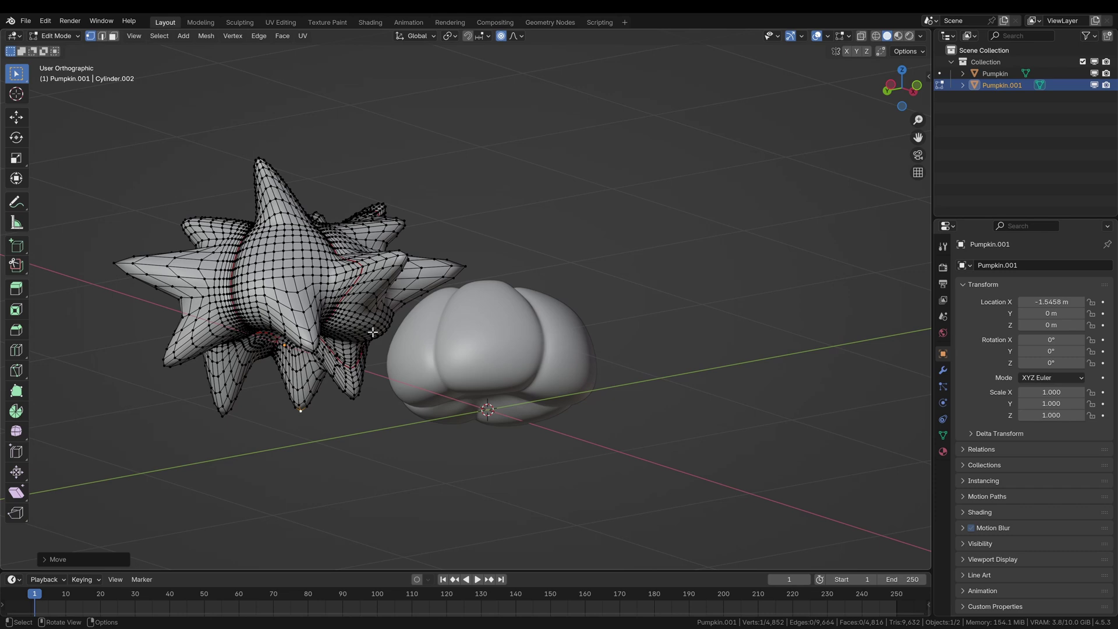
{"action": "key", "text": "g"}
{"action": "left_click", "coordinate": [406, 388]}
Return to Object Mode and move the spiky pumpkin along X to about -1.32 m in front view.
{"action": "middle_click_drag", "start_coordinate": [456, 290], "coordinate": [477, 312]}
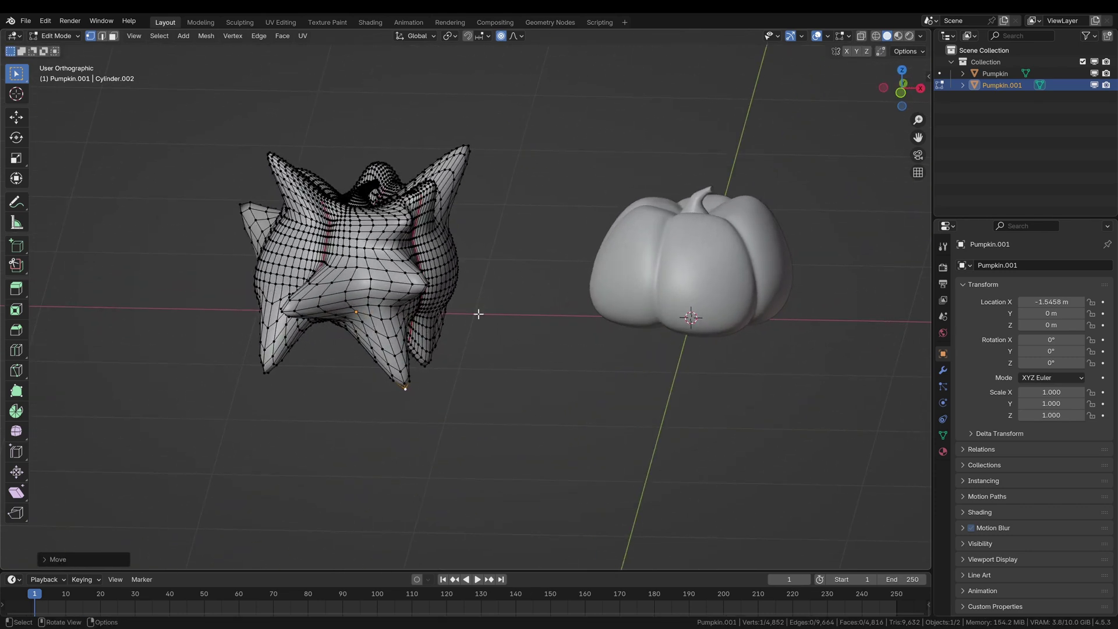
{"action": "key", "text": "Tab"}
{"action": "key", "text": "KP_1"}
{"action": "middle_click_drag", "start_coordinate": [604, 284], "coordinate": [551, 294], "text": "shift"}
{"action": "scroll", "coordinate": [547, 294], "scroll_direction": "up", "scroll_amount": 2}
{"action": "key", "text": "g"}
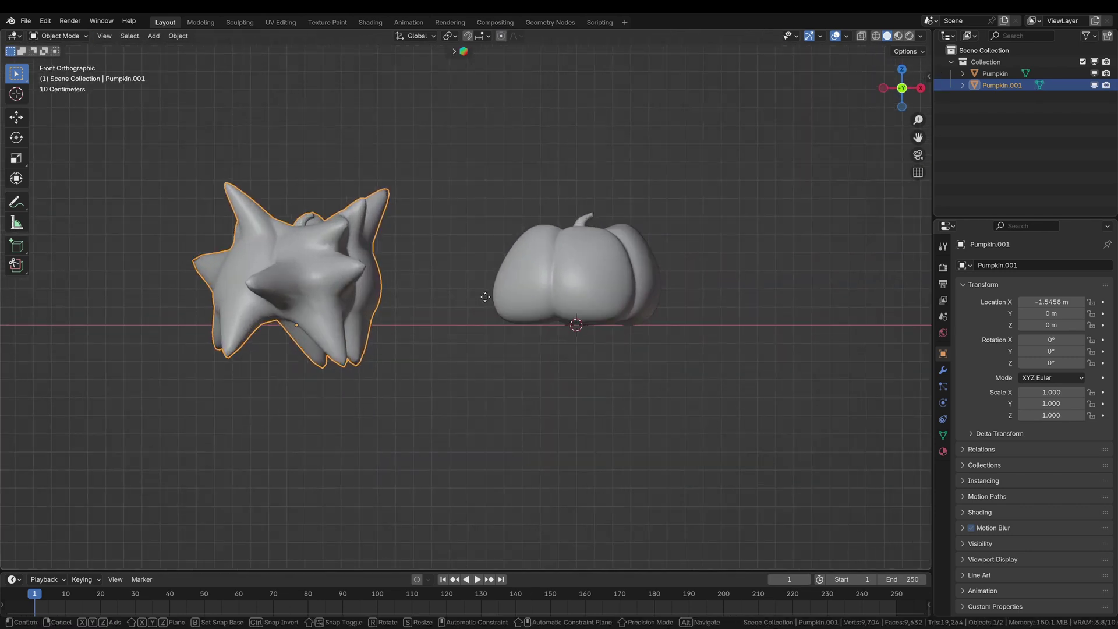
{"action": "key", "text": "x"}
{"action": "left_click", "coordinate": [527, 285]}
Select the original pumpkin and split the viewport, turning the new, wider area into a Geometry Node Editor.
{"action": "middle_click_drag", "start_coordinate": [623, 260], "coordinate": [533, 306], "text": "shift"}
{"action": "left_click", "coordinate": [525, 307]}
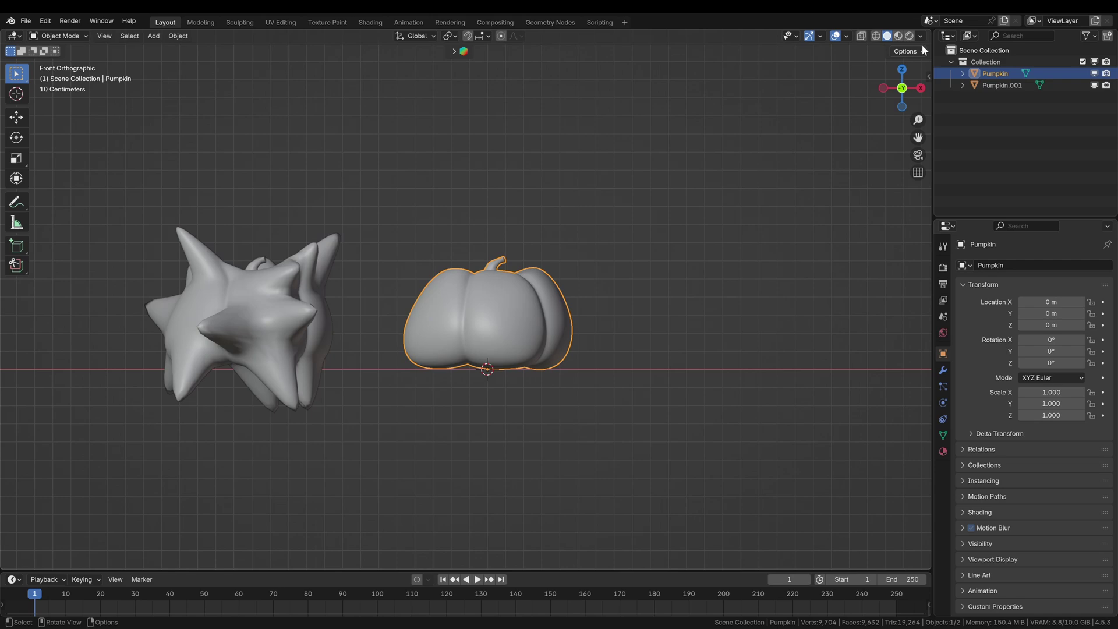
{"action": "left_click_drag", "start_coordinate": [926, 34], "coordinate": [468, 161]}
{"action": "left_click_drag", "start_coordinate": [467, 91], "coordinate": [315, 76]}
{"action": "left_click", "coordinate": [330, 36]}
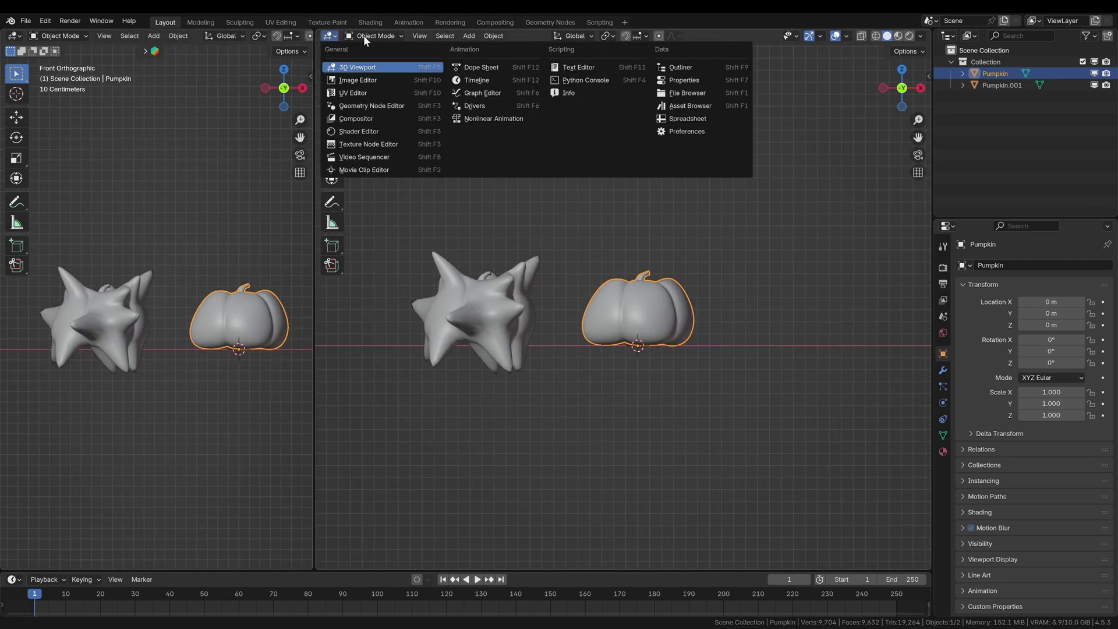
{"action": "left_click", "coordinate": [371, 106]}
{"action": "left_click_drag", "start_coordinate": [313, 288], "coordinate": [308, 291]}
Create a new geometry node group on the original pumpkin and hide the node editor's sidebar.
{"action": "left_click", "coordinate": [617, 37]}
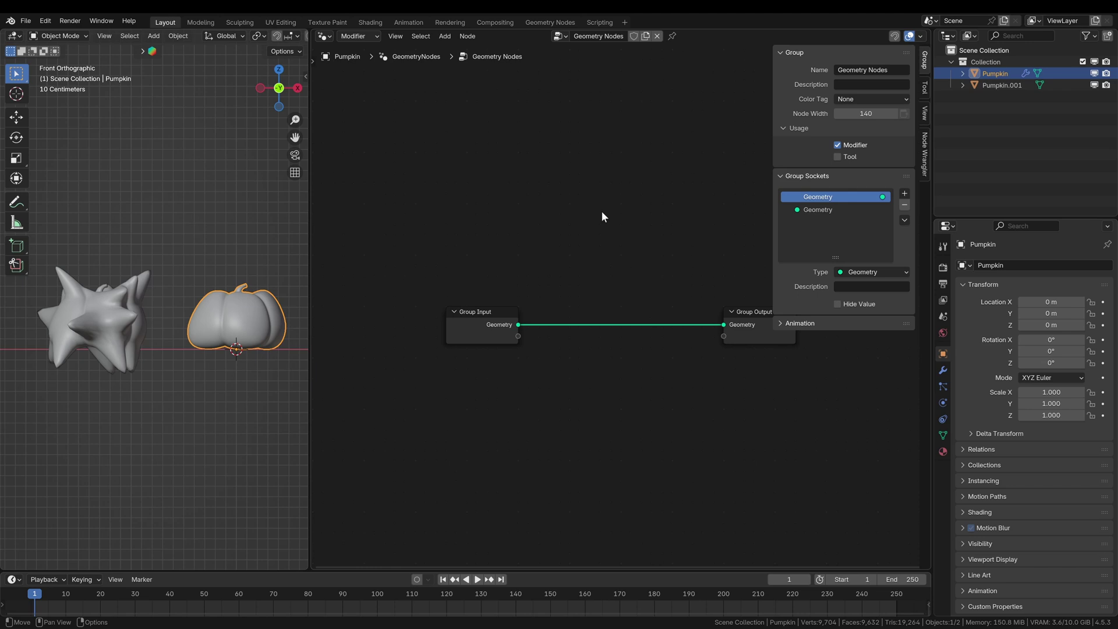
{"action": "key", "text": "n"}
{"action": "key", "text": "Home"}
Reposition the Group Input node and insert a Capture Attribute node on the link to Group Output.
{"action": "left_click", "coordinate": [463, 241]}
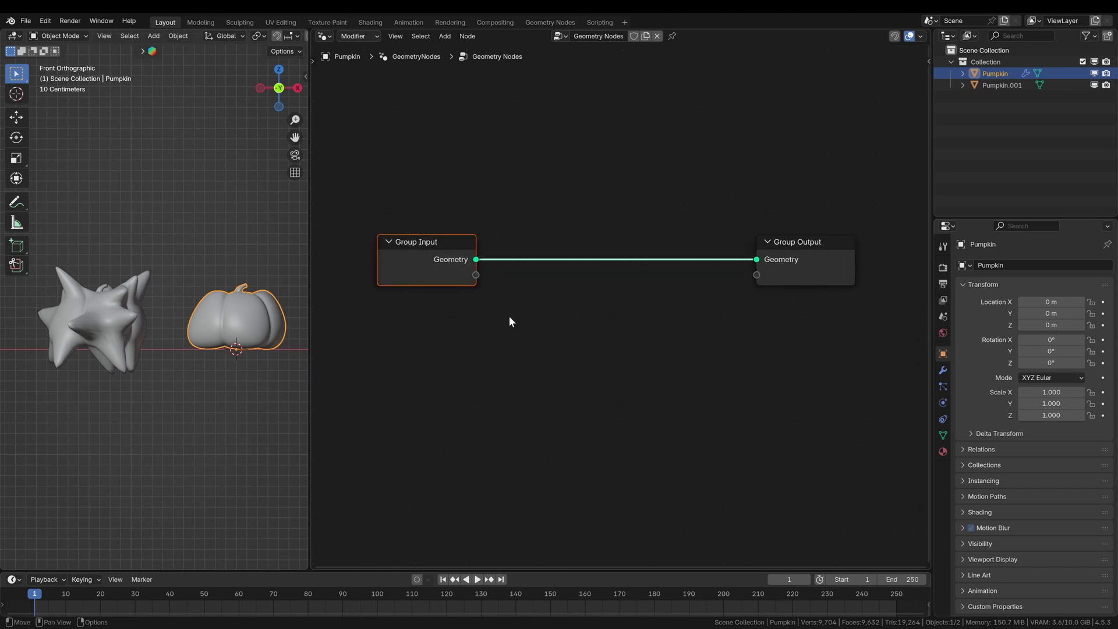
{"action": "scroll", "coordinate": [509, 315], "scroll_direction": "down", "scroll_amount": 3}
{"action": "key", "text": "g"}
{"action": "left_click", "coordinate": [506, 297]}
{"action": "key", "text": "shift+a"}
{"action": "type", "text": "capture att"}
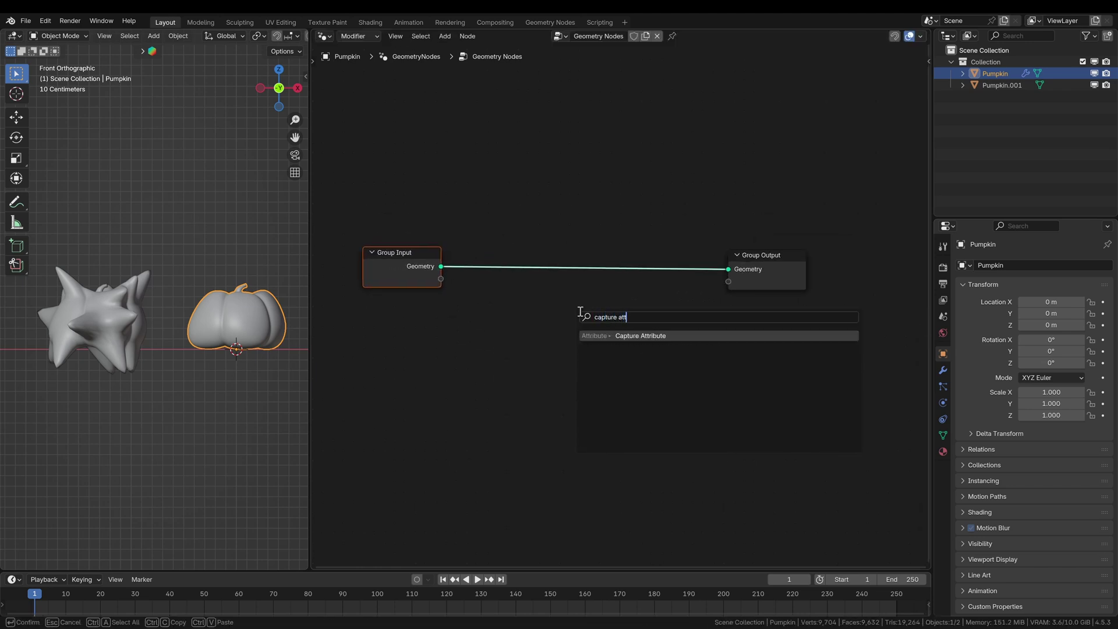
{"action": "key", "text": "Return"}
{"action": "left_click", "coordinate": [425, 300]}
Add an Index node below Group Input and connect it to the Capture Attribute node.
{"action": "key", "text": "shift+a"}
{"action": "type", "text": "inde"}
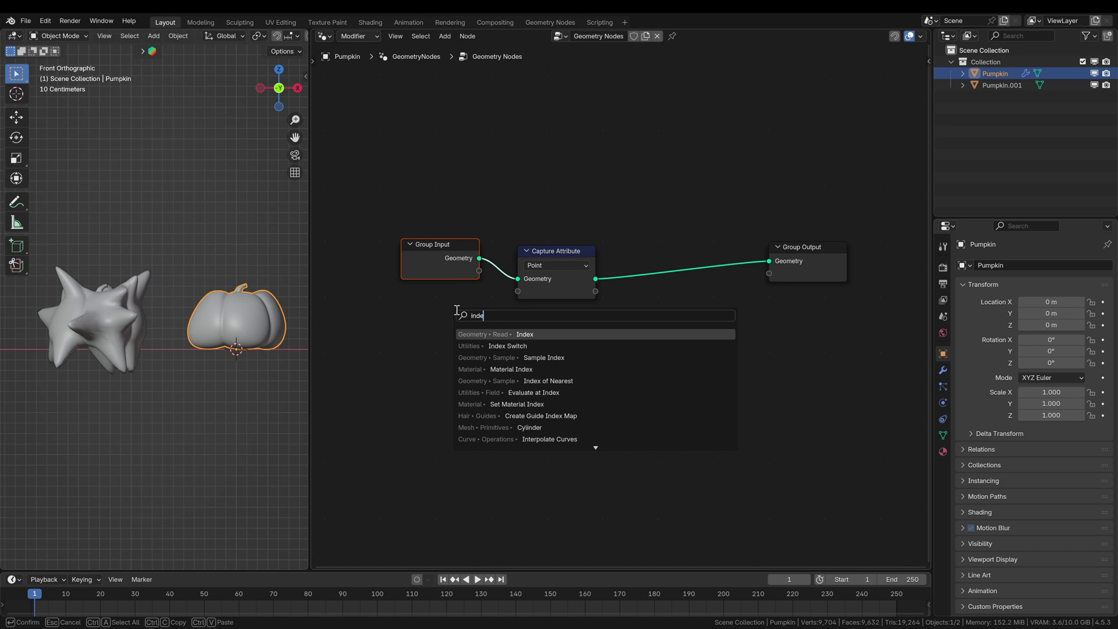
{"action": "key", "text": "Return"}
{"action": "left_click", "coordinate": [403, 296]}
{"action": "left_click_drag", "start_coordinate": [481, 316], "coordinate": [518, 291]}
Join the Group Input, Index and Capture Attribute nodes in a frame labelled "Capture current Index".
{"action": "middle_click_drag", "start_coordinate": [621, 327], "coordinate": [617, 344]}
{"action": "left_click_drag", "start_coordinate": [361, 226], "coordinate": [596, 362]}
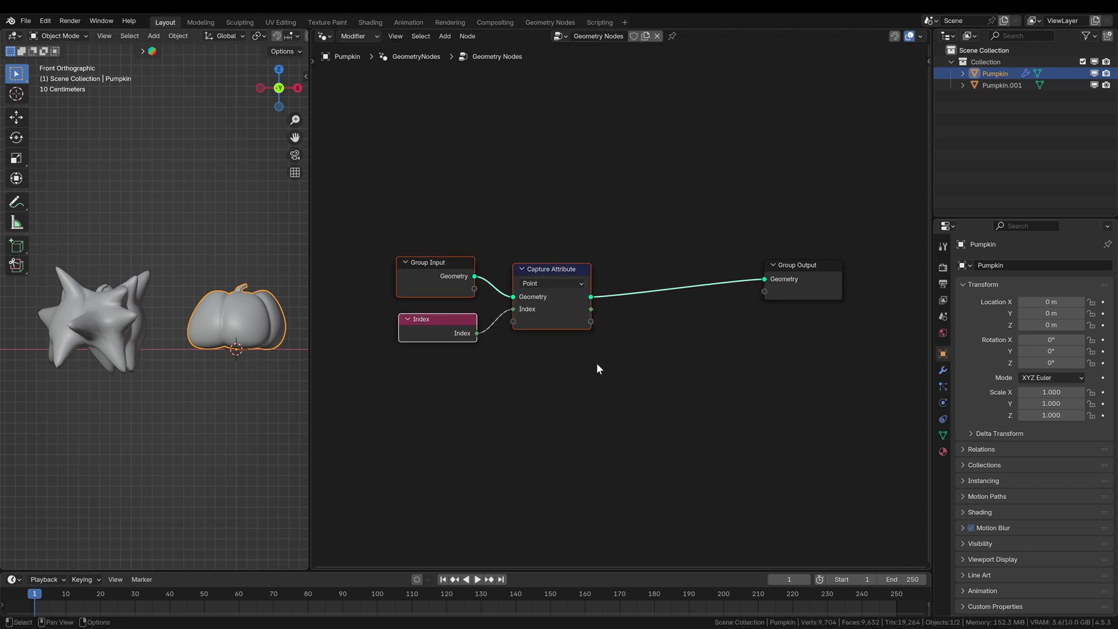
{"action": "key", "text": "ctrl+j"}
{"action": "key", "text": "F2"}
{"action": "type", "text": "C"}
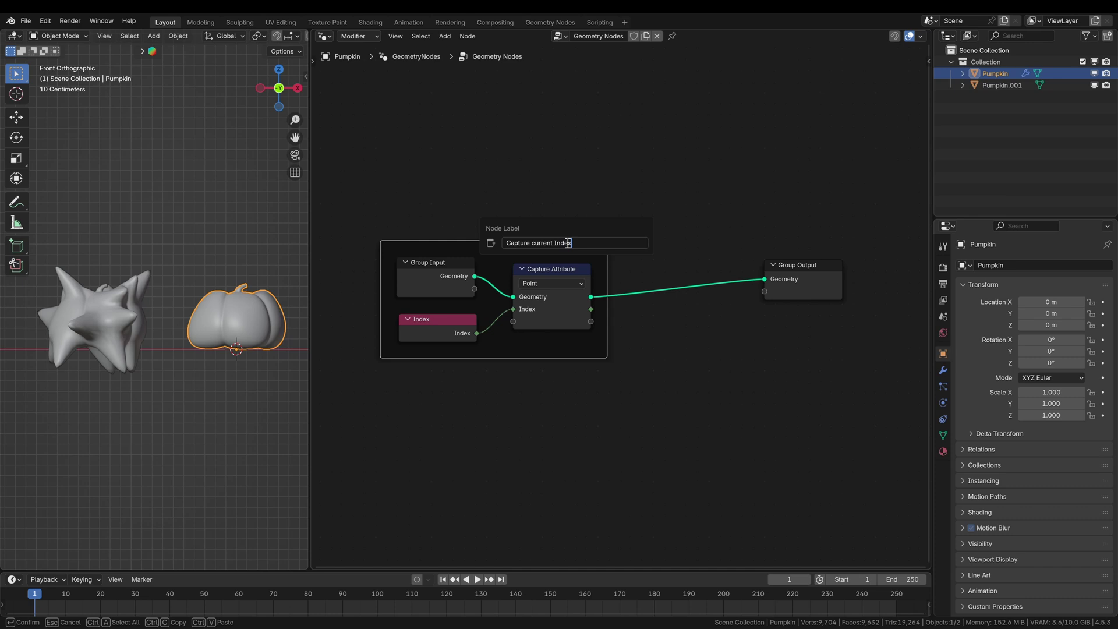
{"action": "type", "text": "apture current Index"}
{"action": "key", "text": "Return"}
Move Group Output farther from the frame and insert a Set Position node just before it.
{"action": "scroll", "coordinate": [673, 258], "scroll_direction": "down", "scroll_amount": 4}
{"action": "left_click_drag", "start_coordinate": [712, 332], "coordinate": [786, 354]}
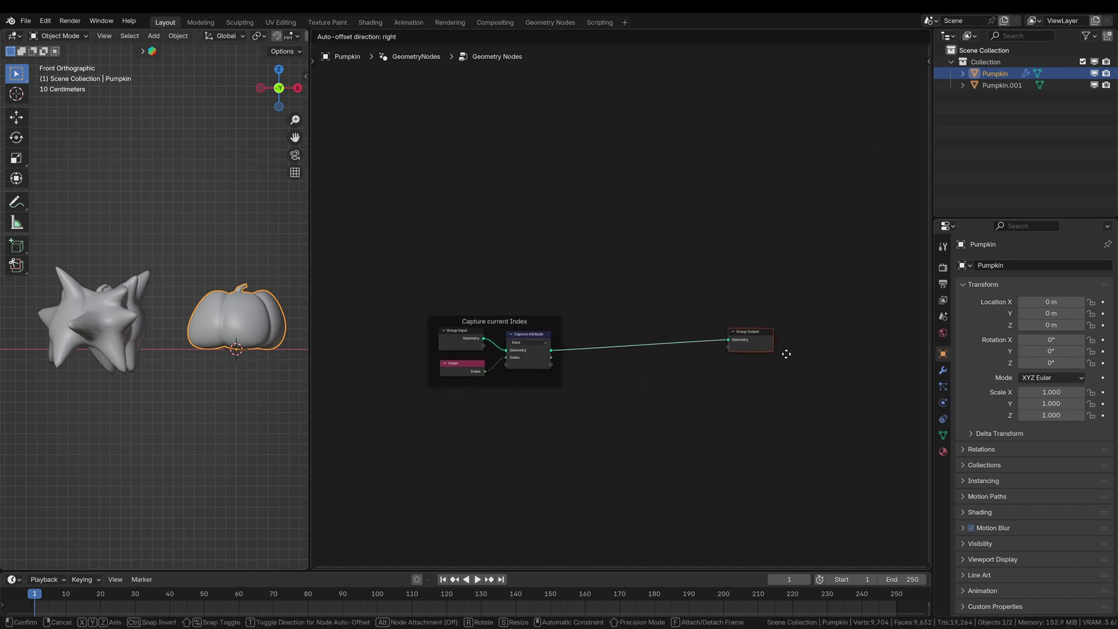
{"action": "middle_click_drag", "start_coordinate": [726, 395], "coordinate": [690, 373]}
{"action": "key", "text": "shift+a"}
{"action": "type", "text": "set pos"}
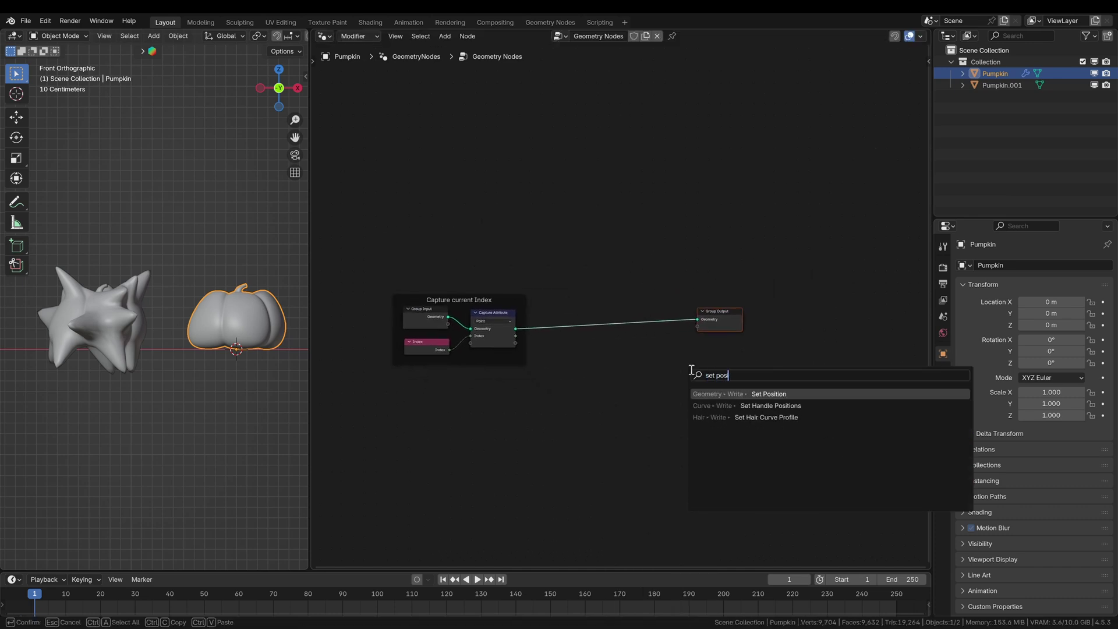
{"action": "key", "text": "Return"}
{"action": "left_click", "coordinate": [638, 296]}
{"action": "scroll", "coordinate": [617, 300], "scroll_direction": "up", "scroll_amount": 2}
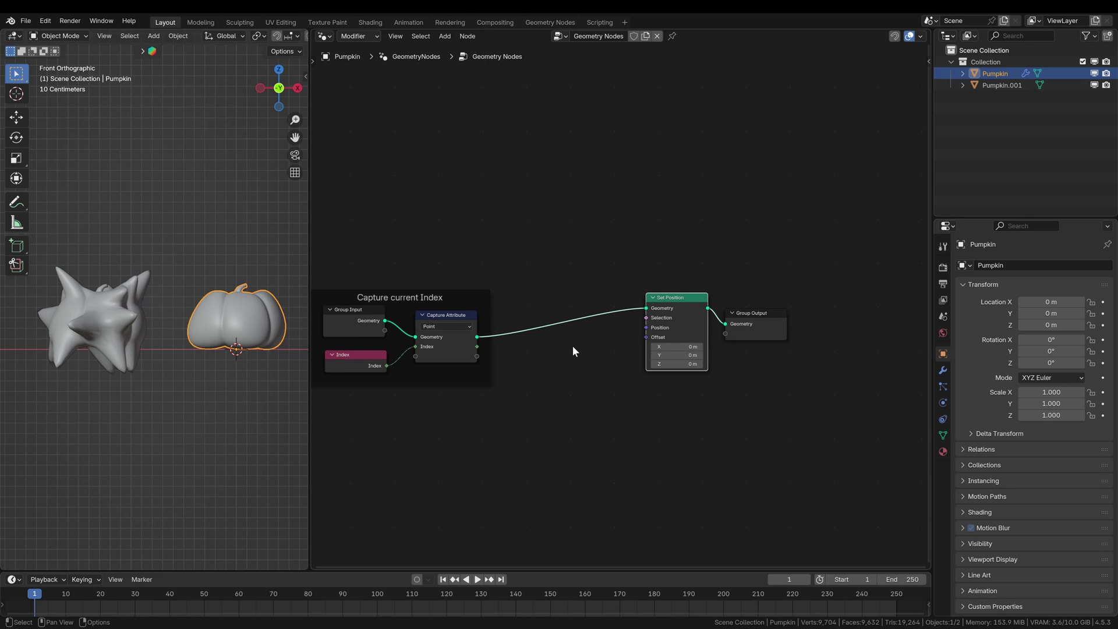
Bring the object Pumpkin.001 into the node tree as an Object Info node above the frame.
{"action": "middle_click_drag", "start_coordinate": [531, 215], "coordinate": [591, 276]}
{"action": "scroll", "coordinate": [584, 292], "scroll_direction": "down", "scroll_amount": 3}
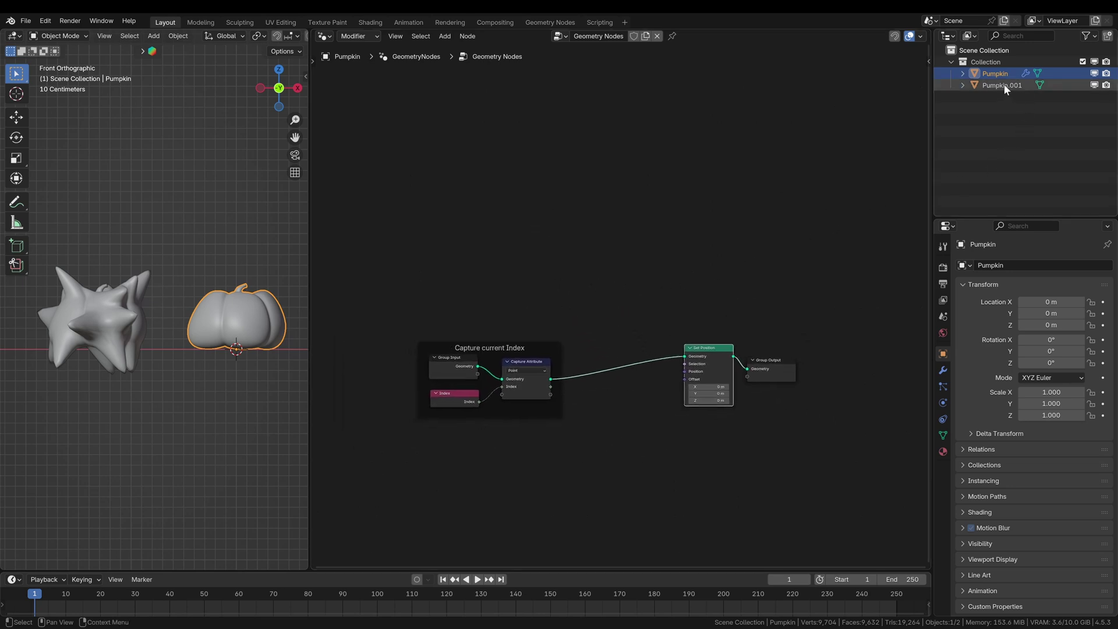
{"action": "left_click_drag", "start_coordinate": [1004, 86], "coordinate": [1041, 125]}
{"action": "left_click_drag", "start_coordinate": [427, 201], "coordinate": [506, 293]}
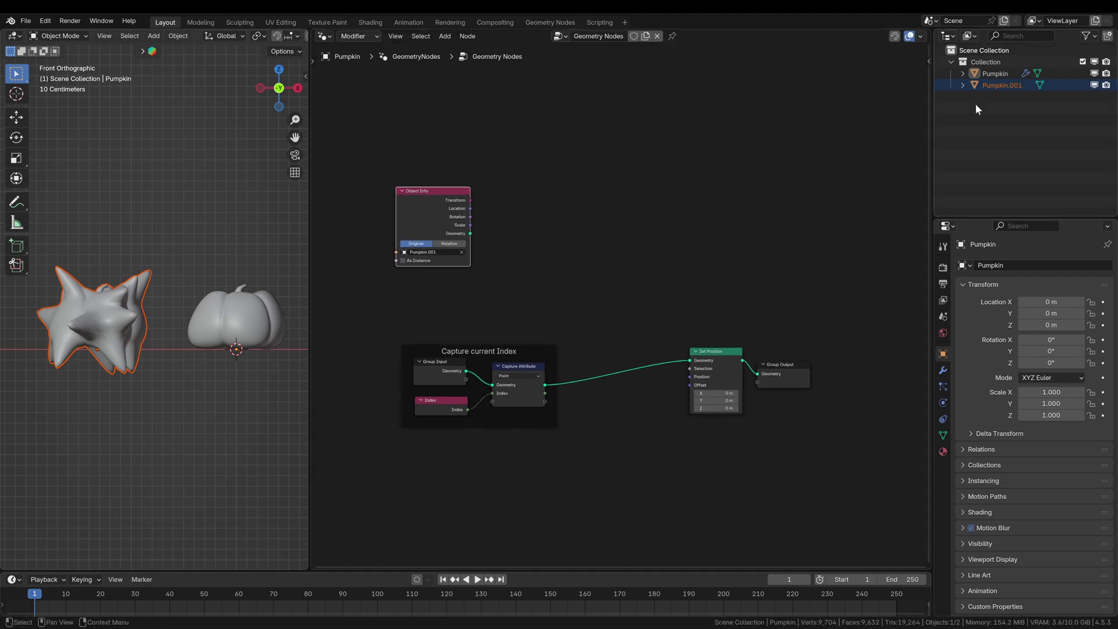
Rename the spiky pumpkin object to Pumpkin_Alternative and reselect the original Pumpkin.
{"action": "double_click", "coordinate": [1019, 85]}
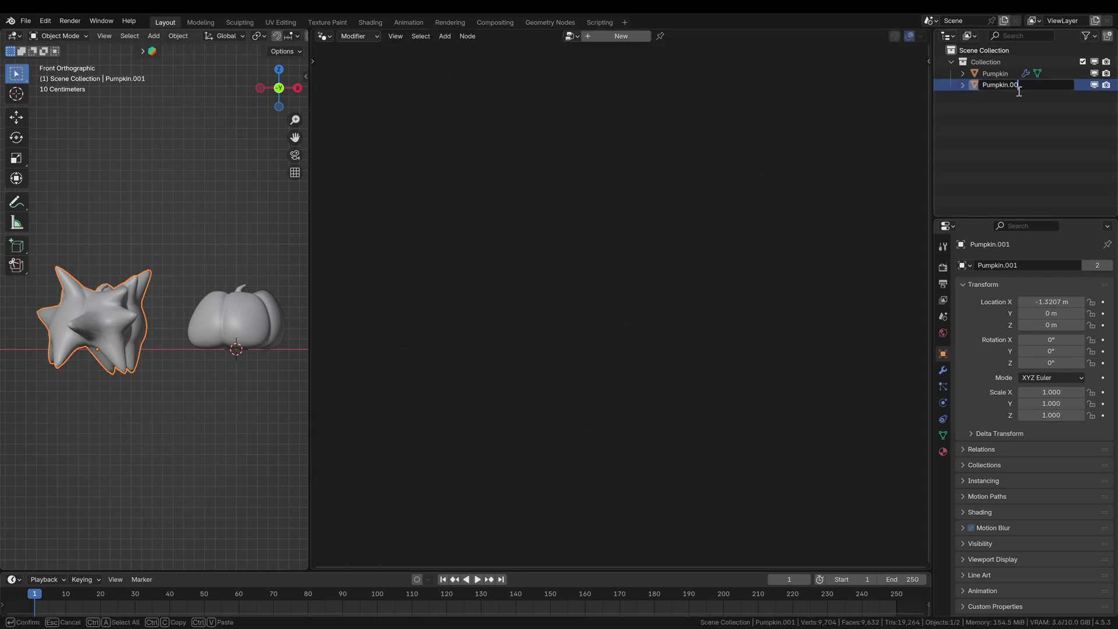
{"action": "type", "text": "_Alternative"}
{"action": "key", "text": "Return"}
{"action": "left_click", "coordinate": [995, 73]}
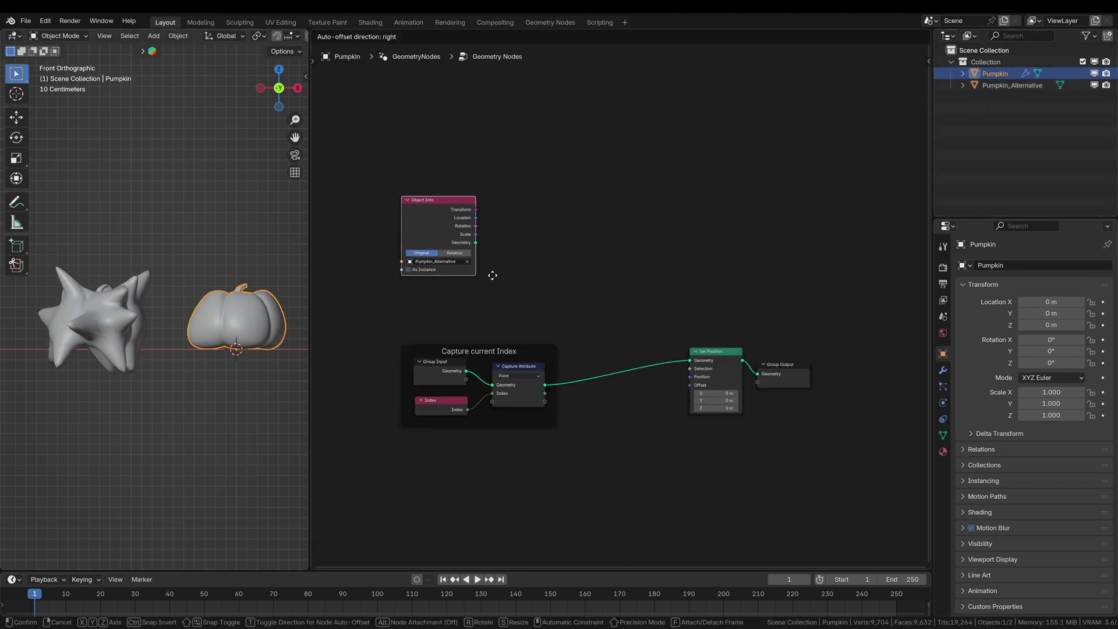
Add a Sample Index node fed by the Geometry output of the Object Info node.
{"action": "scroll", "coordinate": [392, 253], "scroll_direction": "up", "scroll_amount": 2}
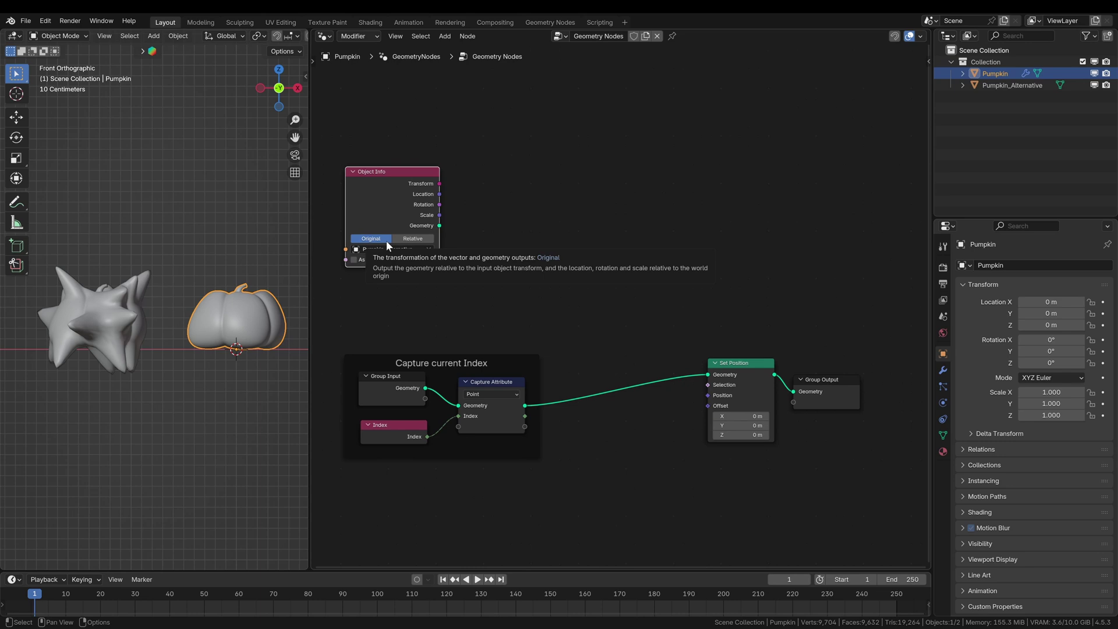
{"action": "key", "text": "shift+a"}
{"action": "type", "text": "sample "}
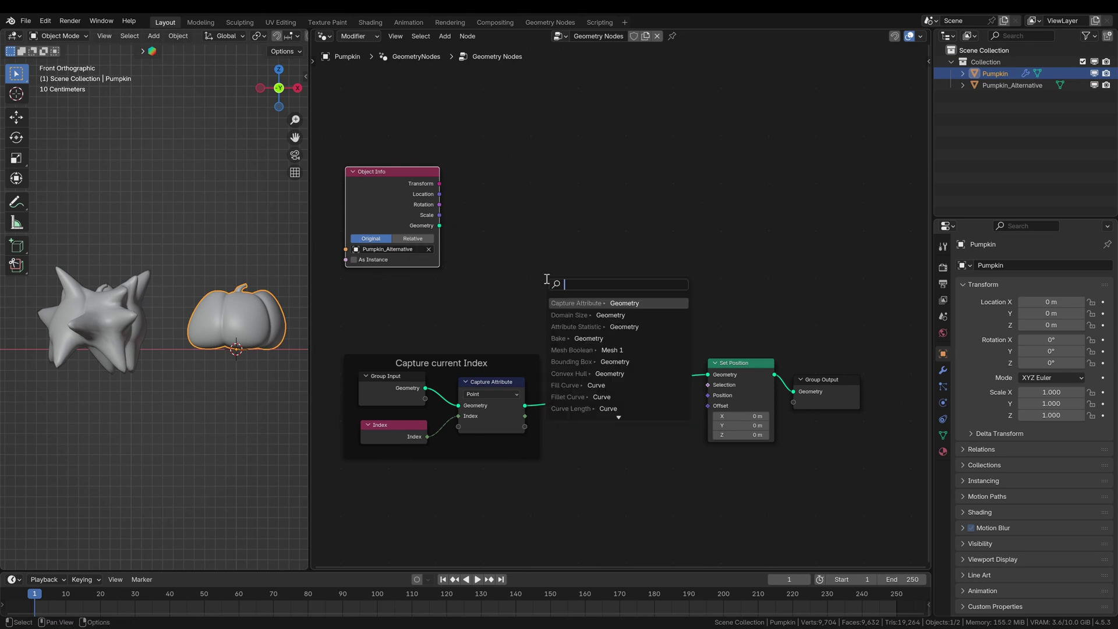
{"action": "type", "text": "index"}
{"action": "key", "text": "Return"}
{"action": "left_click", "coordinate": [566, 237]}
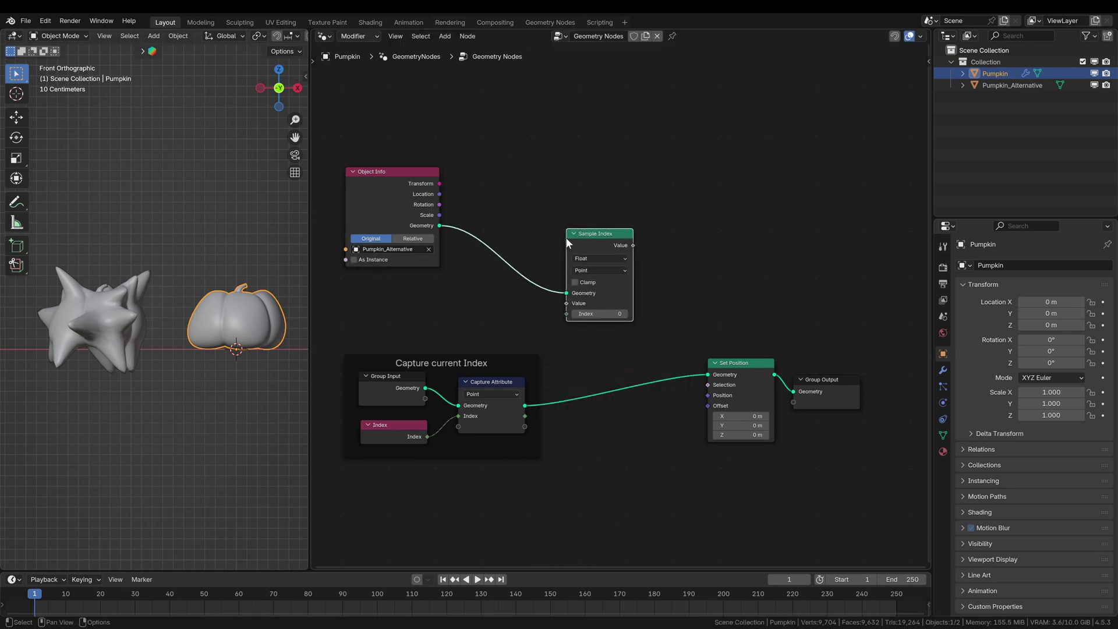
Set the Sample Index data type to Vector and feed its Index input from the captured Index output.
{"action": "scroll", "coordinate": [568, 237], "scroll_direction": "up", "scroll_amount": 1}
{"action": "left_click", "coordinate": [585, 254]}
{"action": "left_click", "coordinate": [588, 303]}
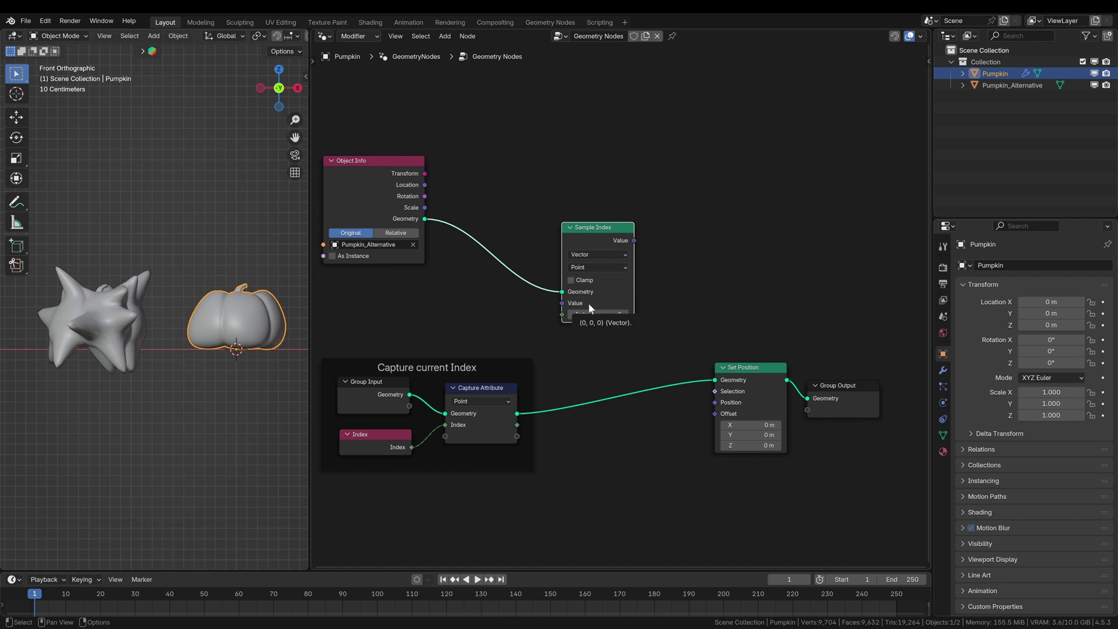
{"action": "left_click", "coordinate": [517, 429]}
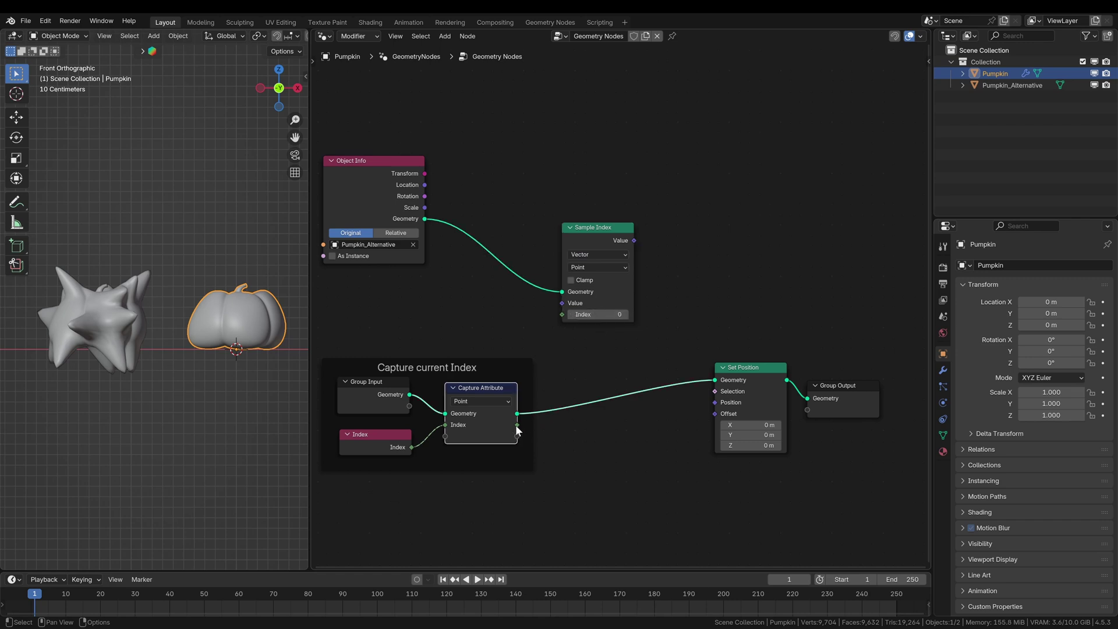
Add a Position node feeding the Value input of Sample Index and place it above the frame.
{"action": "left_click_drag", "start_coordinate": [558, 313], "coordinate": [518, 306]}
{"action": "left_click", "coordinate": [436, 327]}
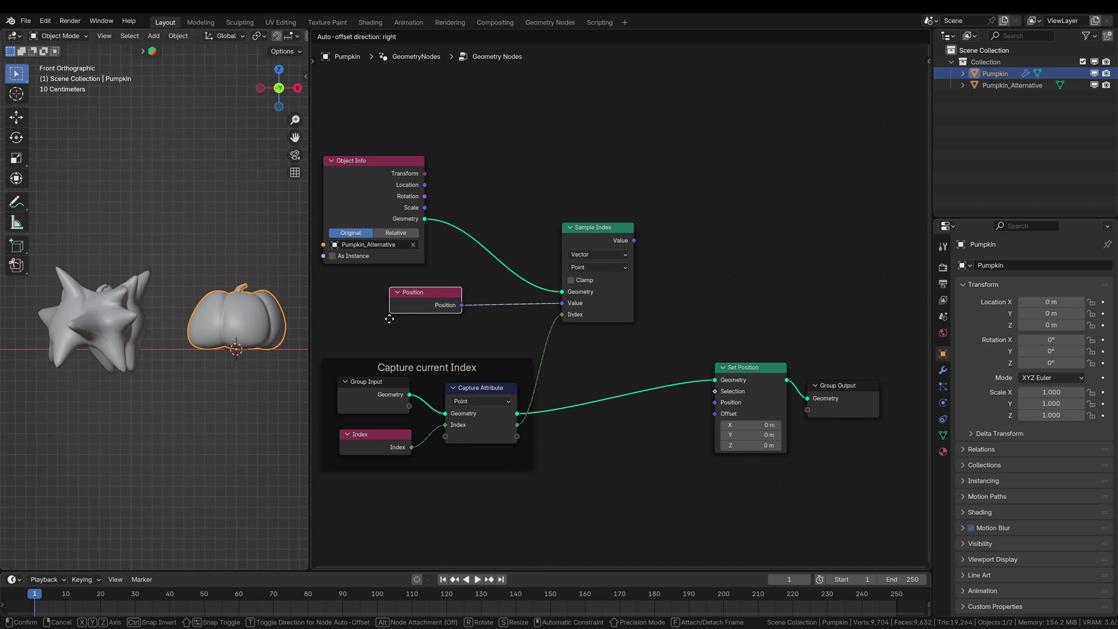
{"action": "left_click", "coordinate": [428, 323]}
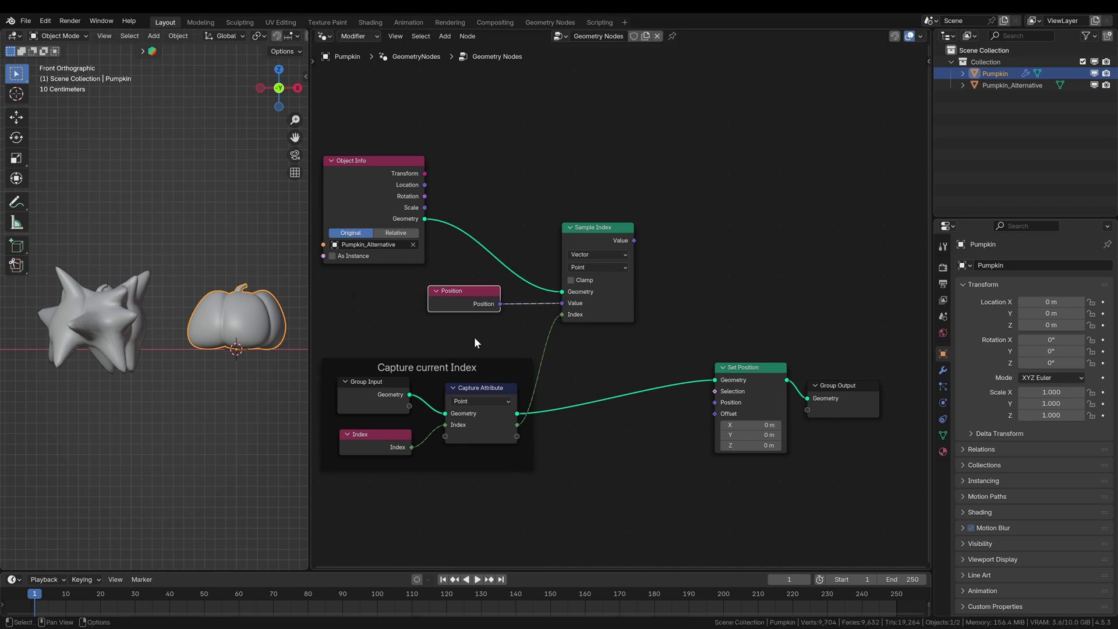
Move Set Position and Group Output together farther away from the Sample Index node.
{"action": "middle_click_drag", "start_coordinate": [773, 227], "coordinate": [658, 309]}
{"action": "left_click_drag", "start_coordinate": [658, 308], "coordinate": [781, 519]}
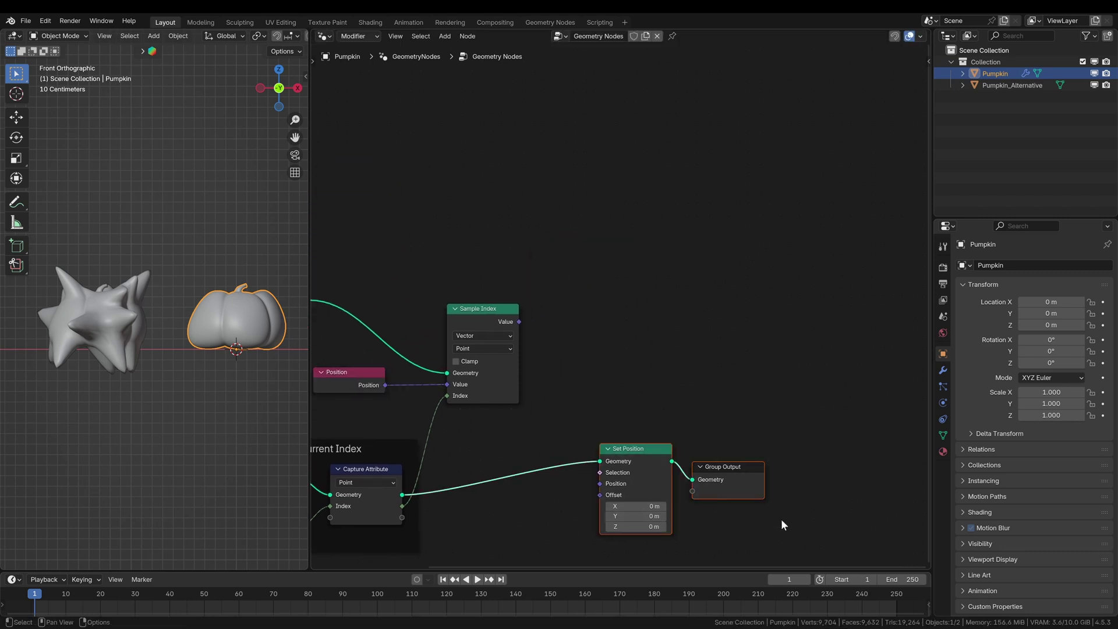
{"action": "left_click_drag", "start_coordinate": [690, 491], "coordinate": [785, 469]}
Add a Mix node from the Sample Index Value output and set its data type to Vector.
{"action": "left_click_drag", "start_coordinate": [520, 322], "coordinate": [568, 267]}
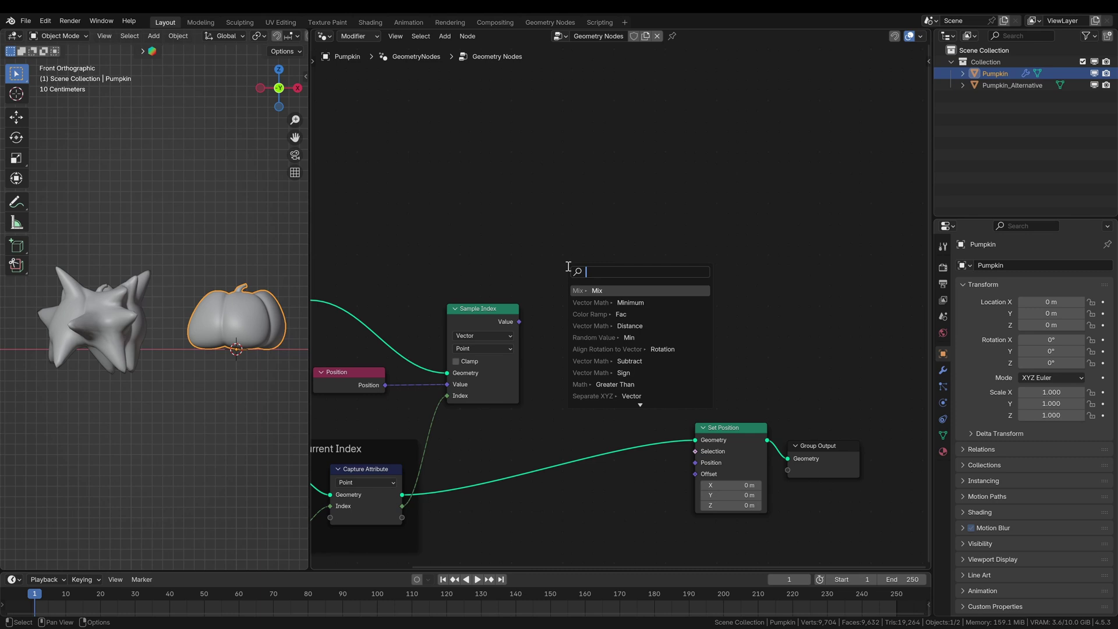
{"action": "type", "text": "mix"}
{"action": "left_click", "coordinate": [604, 339]}
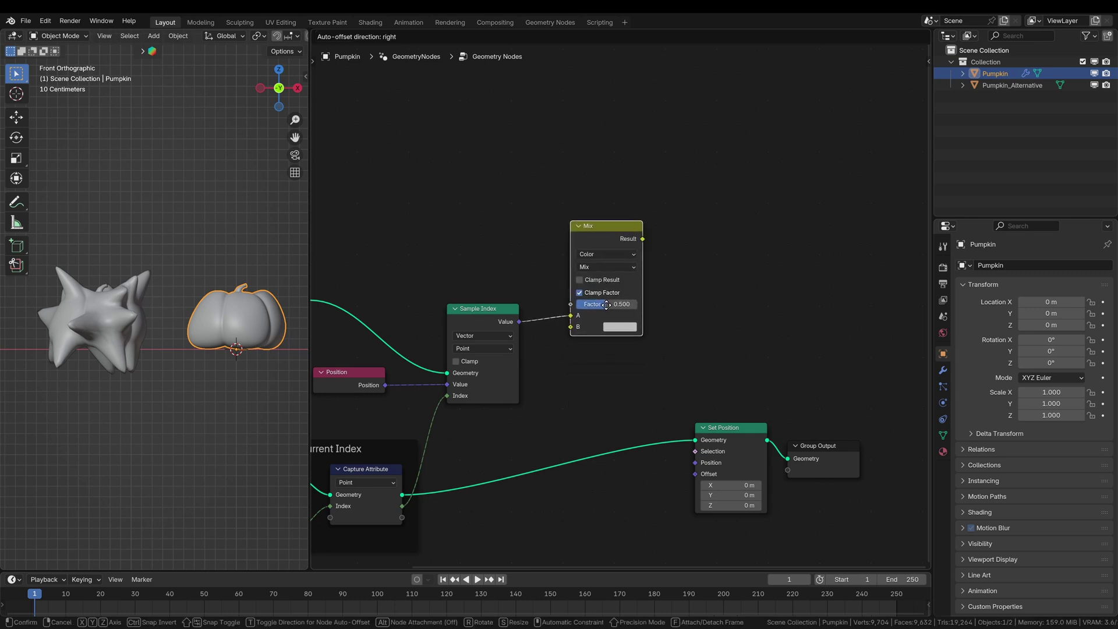
{"action": "left_click", "coordinate": [599, 260]}
{"action": "left_click", "coordinate": [600, 255]}
{"action": "left_click", "coordinate": [601, 267]}
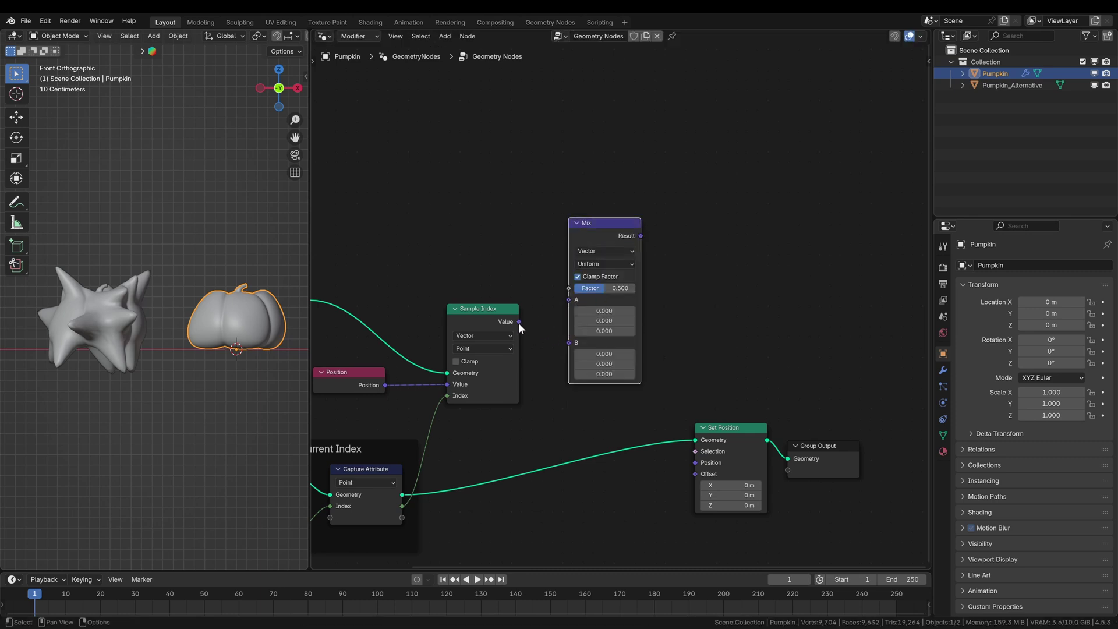
Connect the Sample Index Value to the Mix node's B input and add a Position node feeding A.
{"action": "left_click_drag", "start_coordinate": [519, 321], "coordinate": [521, 258]}
{"action": "type", "text": "pos"}
{"action": "key", "text": "Return"}
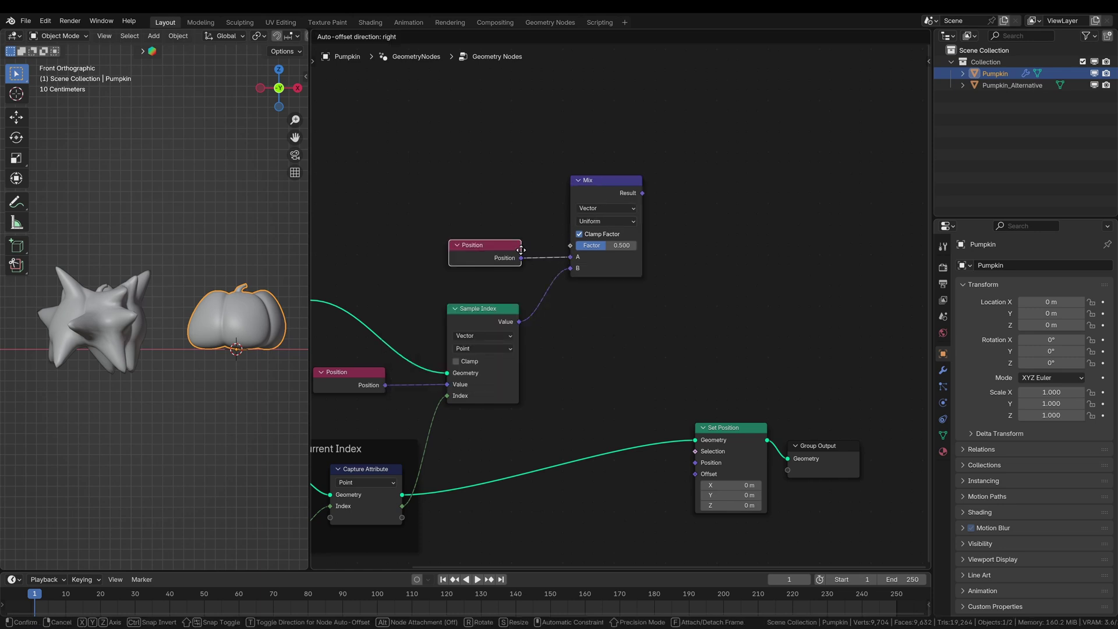
Reposition the Mix node beside its inputs and shift Set Position and Group Output slightly farther away from it.
{"action": "left_click_drag", "start_coordinate": [539, 160], "coordinate": [627, 218]}
{"action": "key", "text": "g"}
{"action": "left_click", "coordinate": [622, 228]}
{"action": "middle_click_drag", "start_coordinate": [799, 379], "coordinate": [746, 310]}
{"action": "left_click_drag", "start_coordinate": [699, 327], "coordinate": [815, 426]}
{"action": "key", "text": "g"}
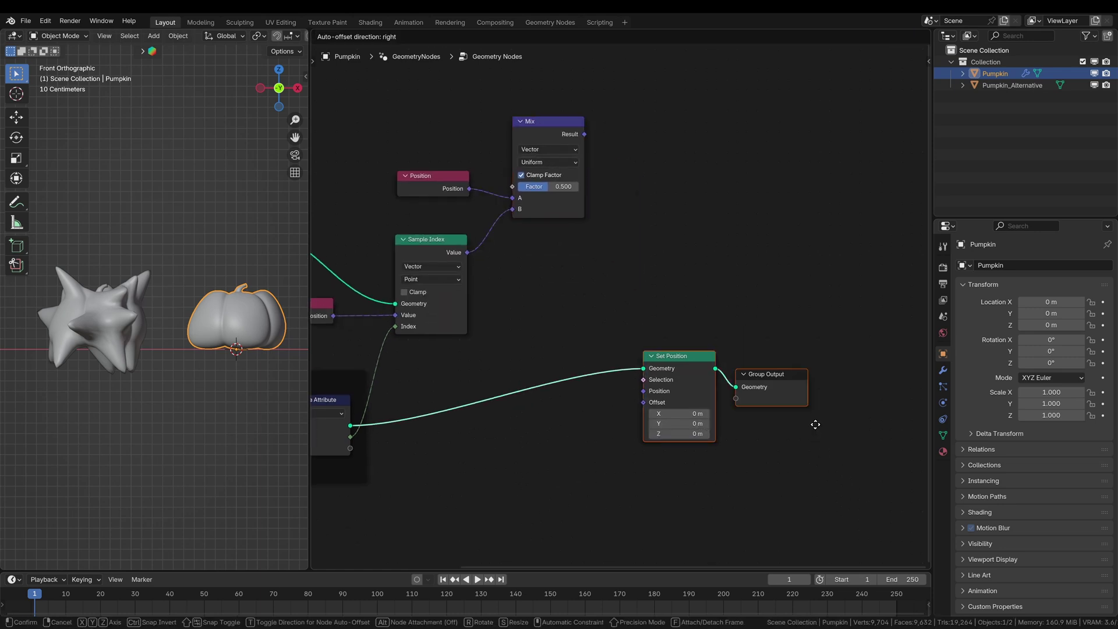
{"action": "left_click", "coordinate": [837, 414]}
Connect the Mix Result to the Position input of Set Position and set the Mix Factor to 0.283.
{"action": "left_click", "coordinate": [613, 156]}
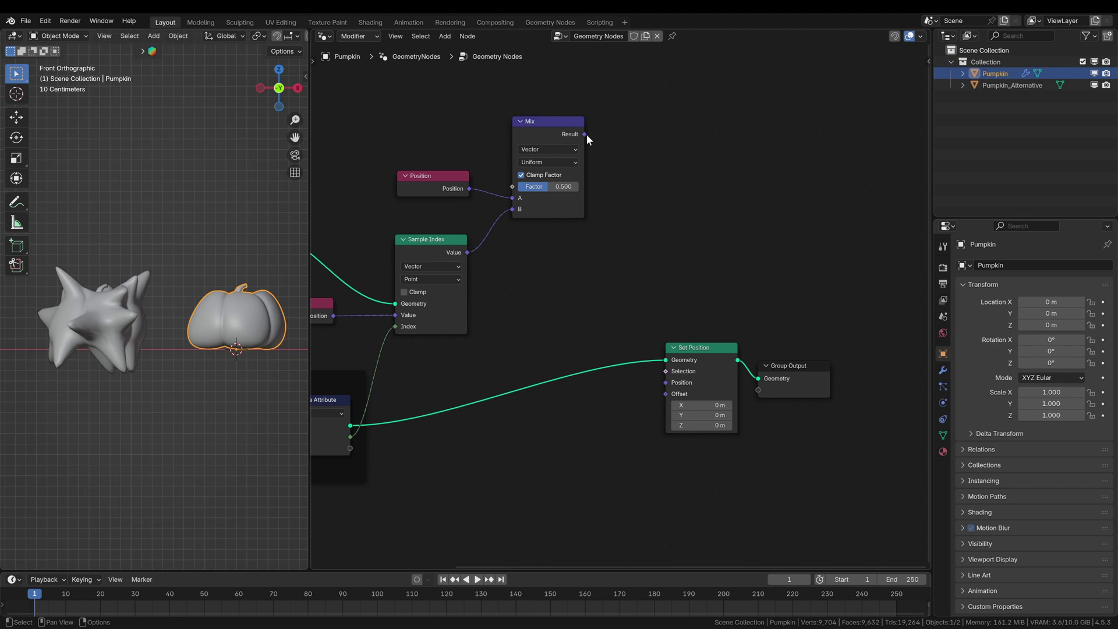
{"action": "left_click_drag", "start_coordinate": [585, 134], "coordinate": [649, 306]}
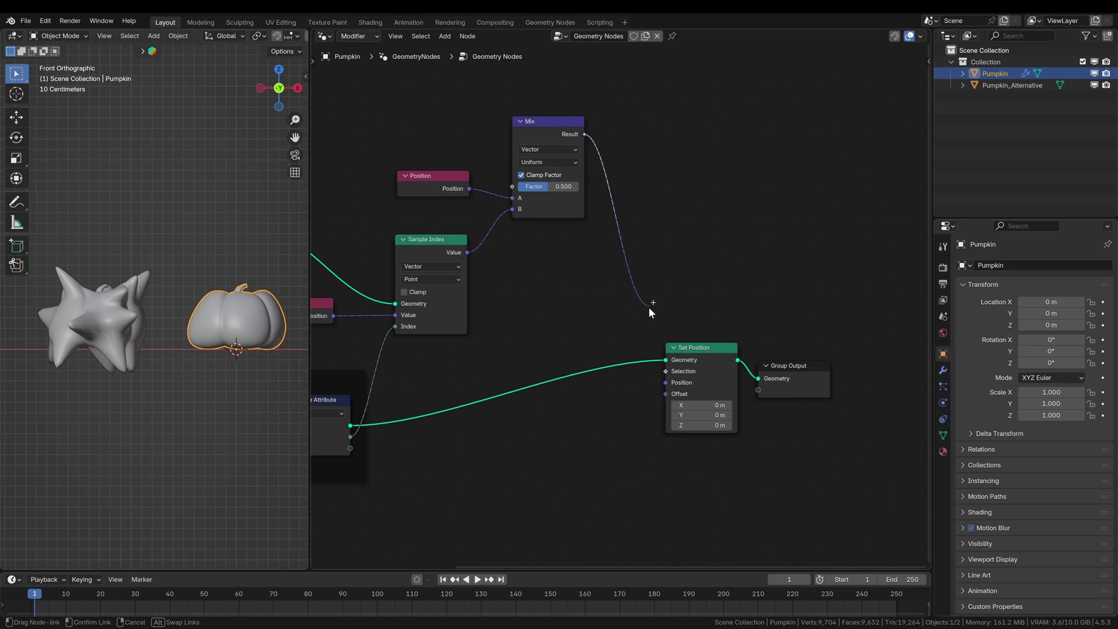
{"action": "left_click_drag", "start_coordinate": [666, 385], "coordinate": [666, 384]}
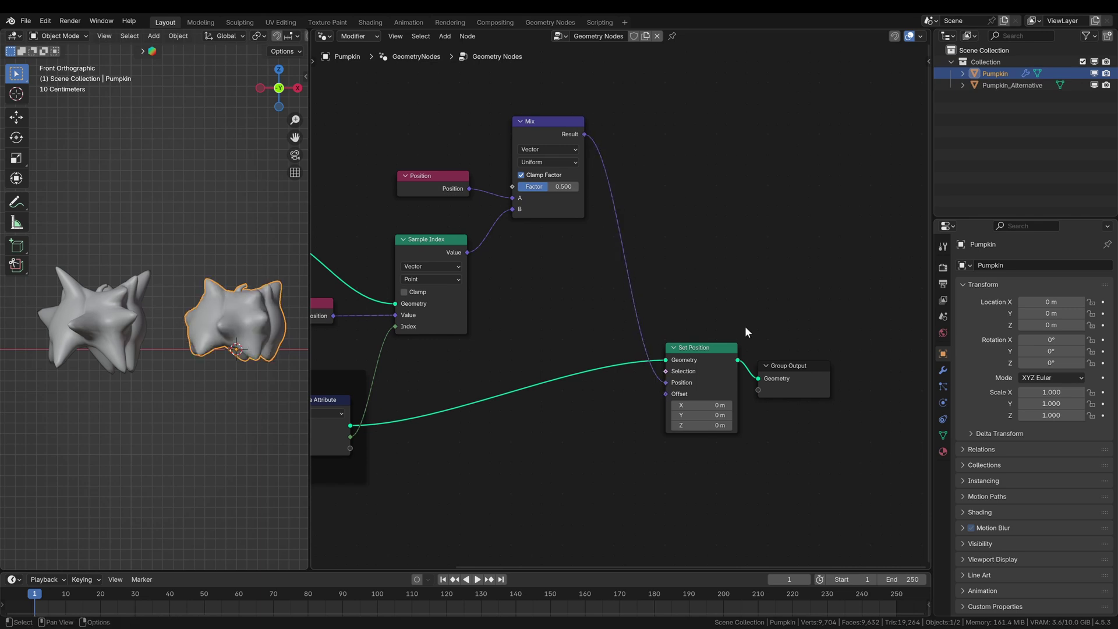
{"action": "mouse_move", "coordinate": [549, 187]}
{"action": "left_mouse_down"}
{"action": "mouse_move", "coordinate": [539, 187]}
{"action": "mouse_move", "coordinate": [560, 187]}
{"action": "mouse_move", "coordinate": [535, 186]}
{"action": "mouse_move", "coordinate": [561, 186]}
{"action": "mouse_move", "coordinate": [533, 186]}
{"action": "mouse_move", "coordinate": [566, 186]}
{"action": "mouse_move", "coordinate": [530, 186]}
{"action": "mouse_move", "coordinate": [571, 186]}
{"action": "mouse_move", "coordinate": [536, 187]}
{"action": "left_mouse_up"}
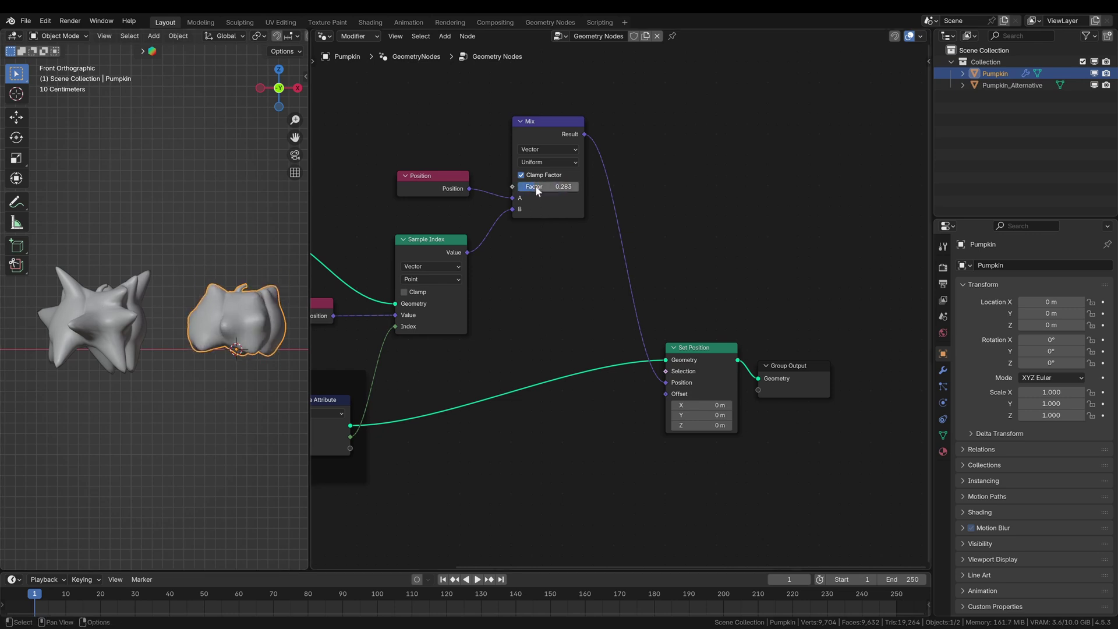
Enter Edit Mode on Pumpkin_Alternative and reshape its upper spikes by moving vertices with proportional editing.
{"action": "left_click", "coordinate": [93, 315]}
{"action": "key", "text": "Tab"}
{"action": "left_click", "coordinate": [117, 241]}
{"action": "key", "text": "g"}
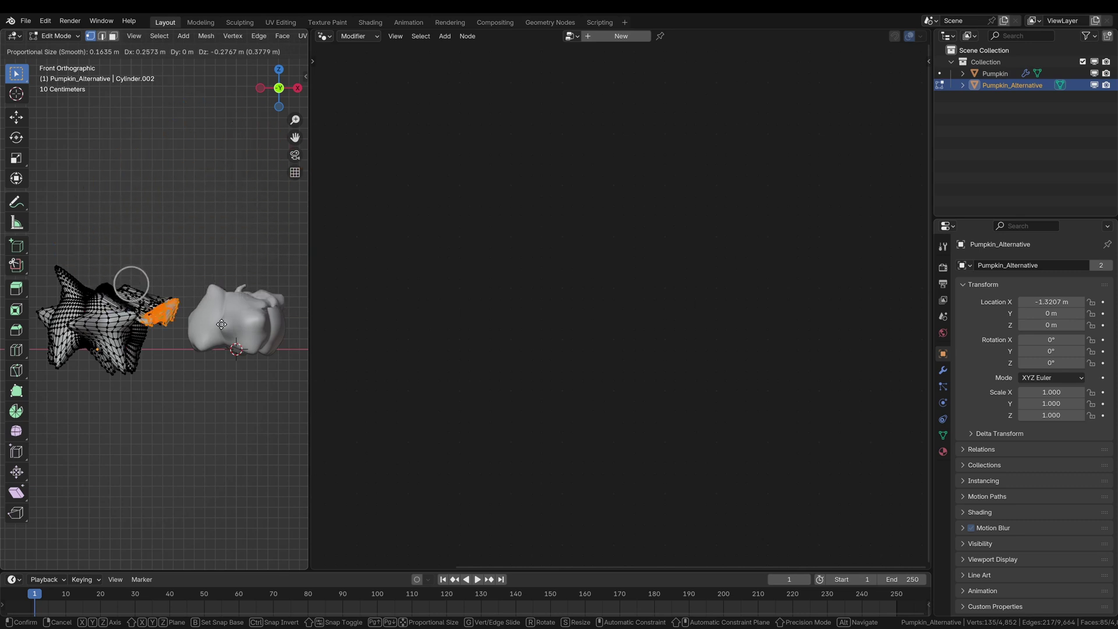
{"action": "left_click", "coordinate": [173, 265]}
{"action": "left_click", "coordinate": [71, 272]}
{"action": "key", "text": "g"}
{"action": "left_click", "coordinate": [79, 259]}
{"action": "left_click", "coordinate": [67, 305]}
{"action": "key", "text": "g"}
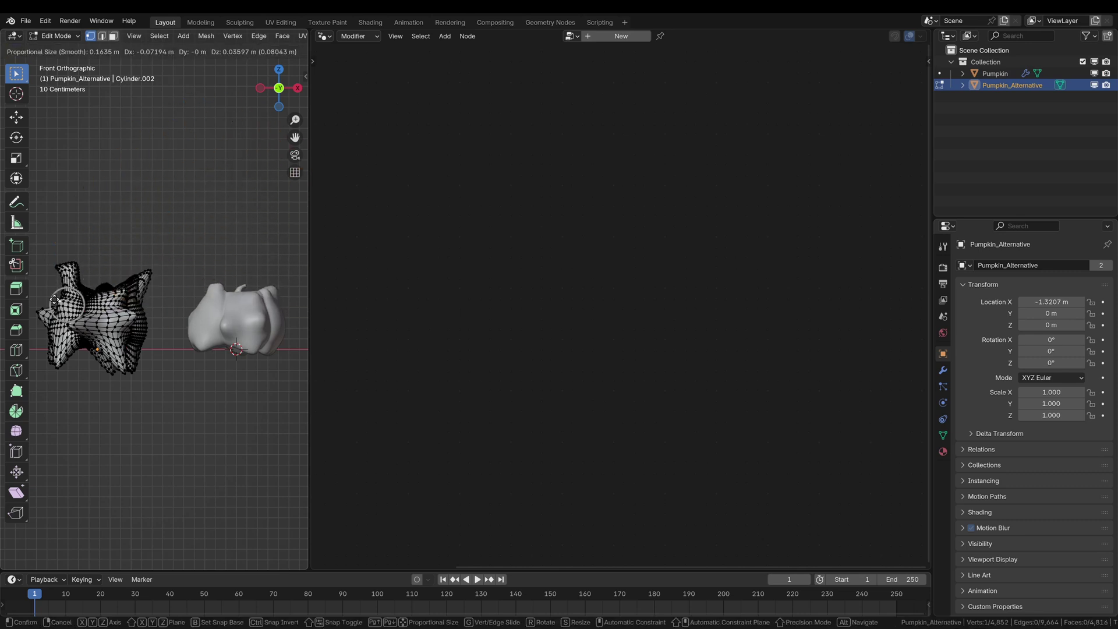
{"action": "left_click", "coordinate": [48, 295]}
Pull long, thin spikes upward from the upper part of Pumpkin_Alternative with proportional editing.
{"action": "left_click", "coordinate": [115, 297]}
{"action": "key", "text": "g"}
{"action": "key", "text": "g"}
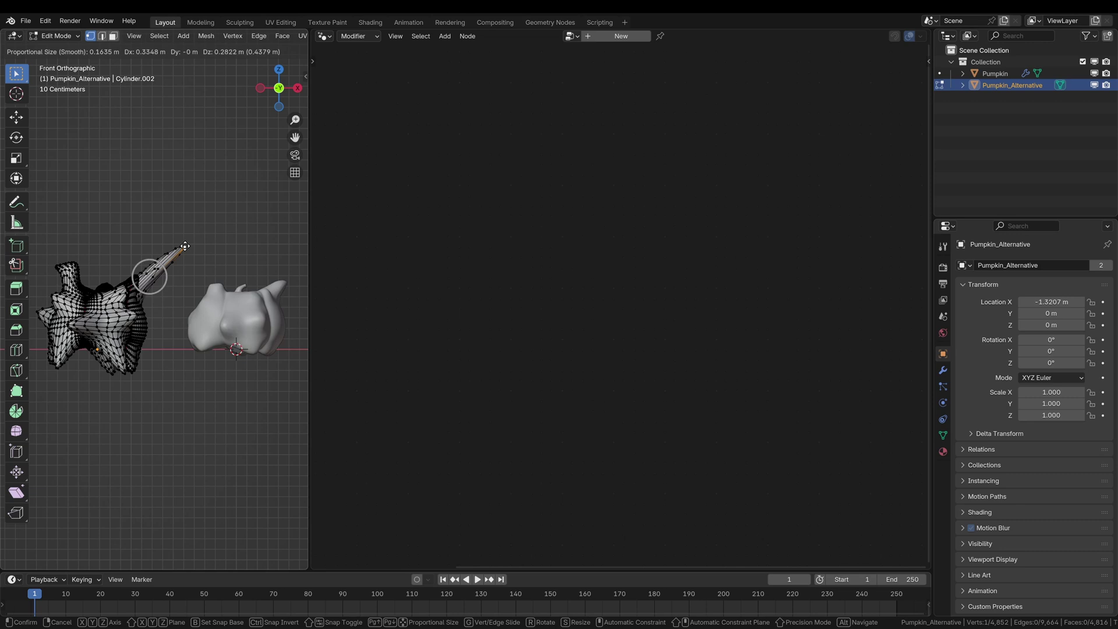
{"action": "left_click", "coordinate": [135, 249]}
Return to Object Mode, reselect the original Pumpkin and set the Mix Factor to 0.567.
{"action": "key", "text": "Tab"}
{"action": "left_click", "coordinate": [236, 316]}
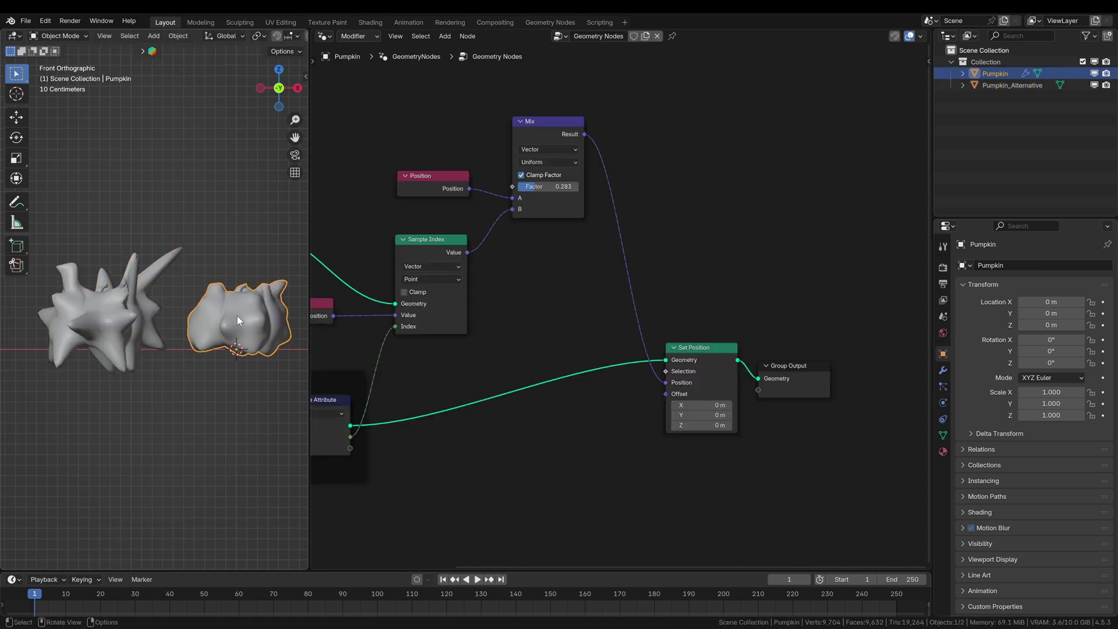
{"action": "mouse_move", "coordinate": [538, 187]}
{"action": "left_mouse_down"}
{"action": "mouse_move", "coordinate": [585, 186]}
{"action": "mouse_move", "coordinate": [531, 186]}
{"action": "mouse_move", "coordinate": [574, 187]}
{"action": "mouse_move", "coordinate": [550, 187]}
{"action": "left_mouse_up"}
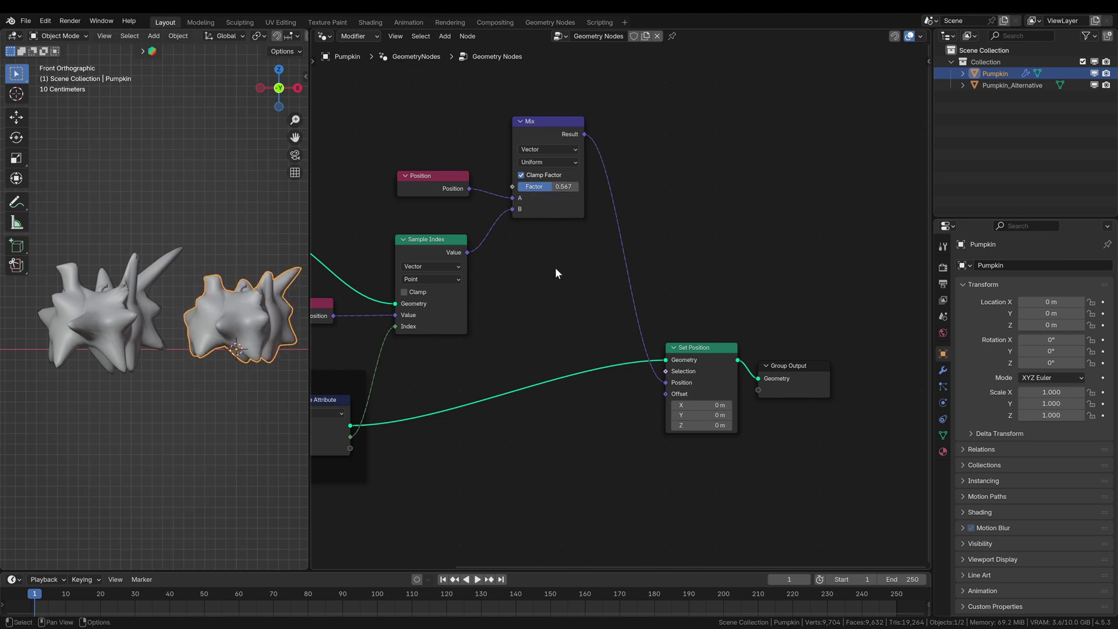
Tidy the node layout by repositioning the Position node above Sample Index and moving the Mix node farther from it.
{"action": "middle_click_drag", "start_coordinate": [556, 273], "coordinate": [572, 314]}
{"action": "left_click_drag", "start_coordinate": [498, 252], "coordinate": [499, 257]}
{"action": "key", "text": "g"}
{"action": "left_click", "coordinate": [494, 277]}
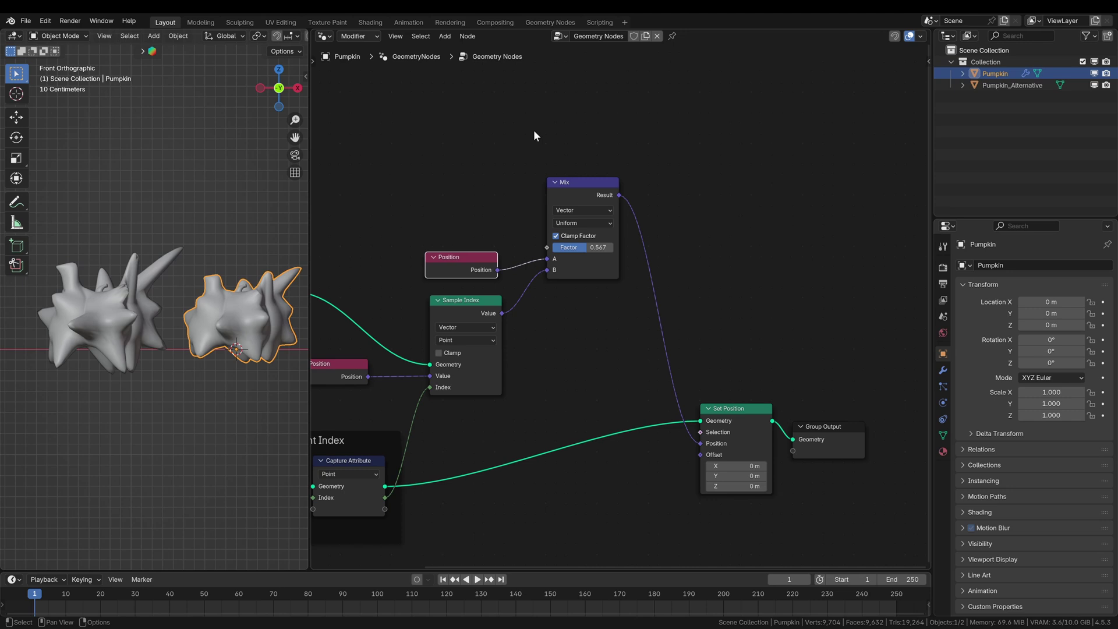
{"action": "left_click_drag", "start_coordinate": [533, 131], "coordinate": [646, 247]}
{"action": "key", "text": "g"}
{"action": "left_click", "coordinate": [657, 219]}
{"action": "scroll", "coordinate": [648, 317], "scroll_direction": "down", "scroll_amount": 2}
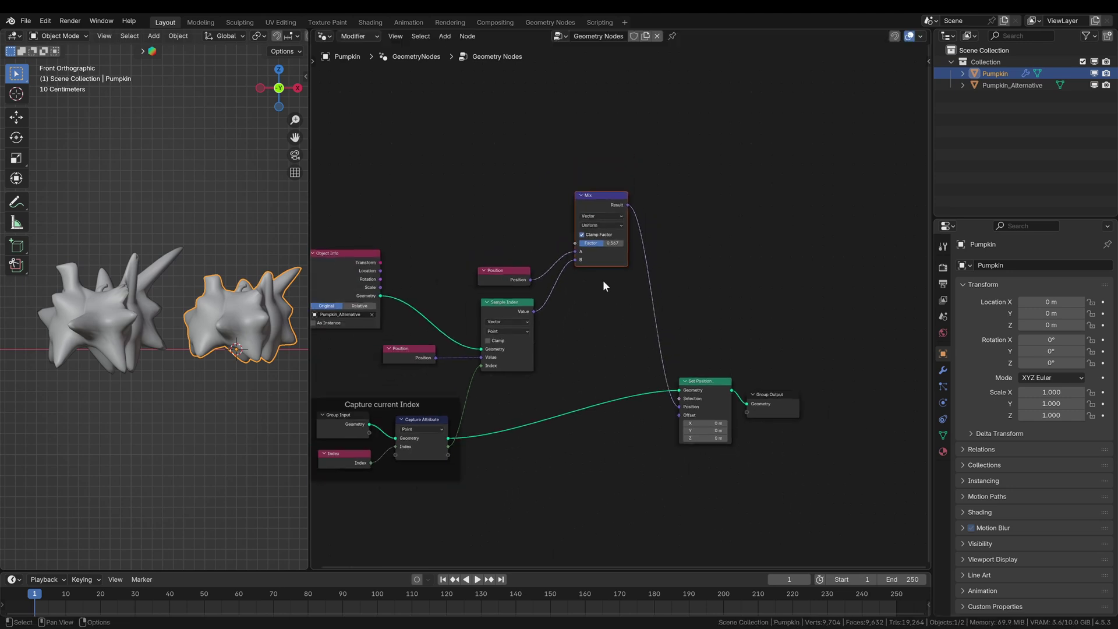
{"action": "middle_click_drag", "start_coordinate": [603, 281], "coordinate": [681, 380]}
{"action": "left_click", "coordinate": [651, 350]}
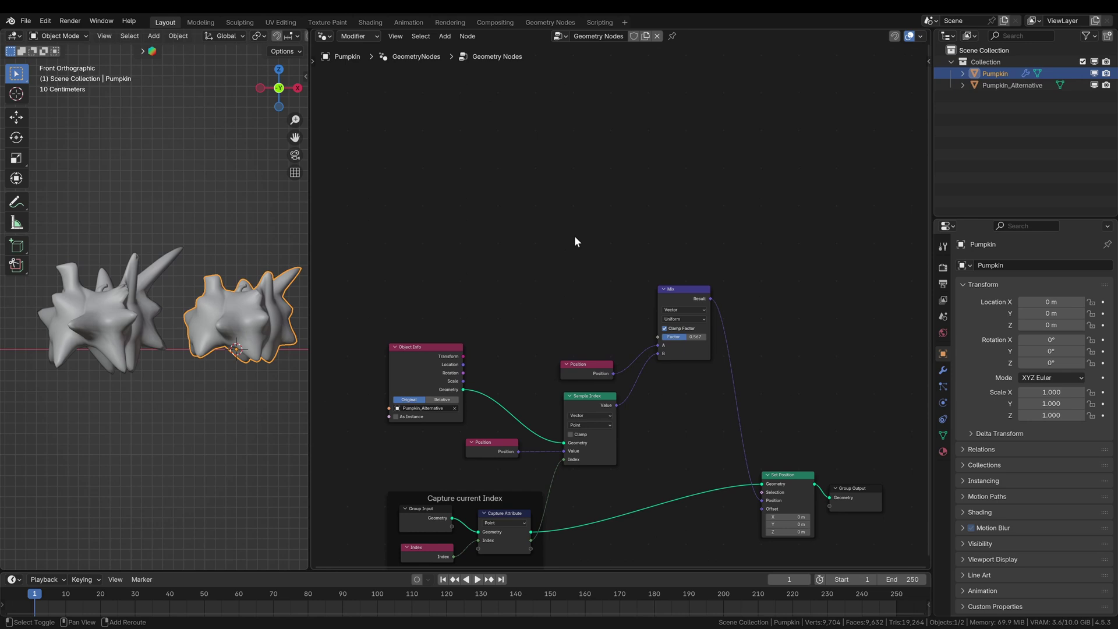
Add a Plain Axes empty to the scene and rename it Controller.
{"action": "key", "text": "shift+a"}
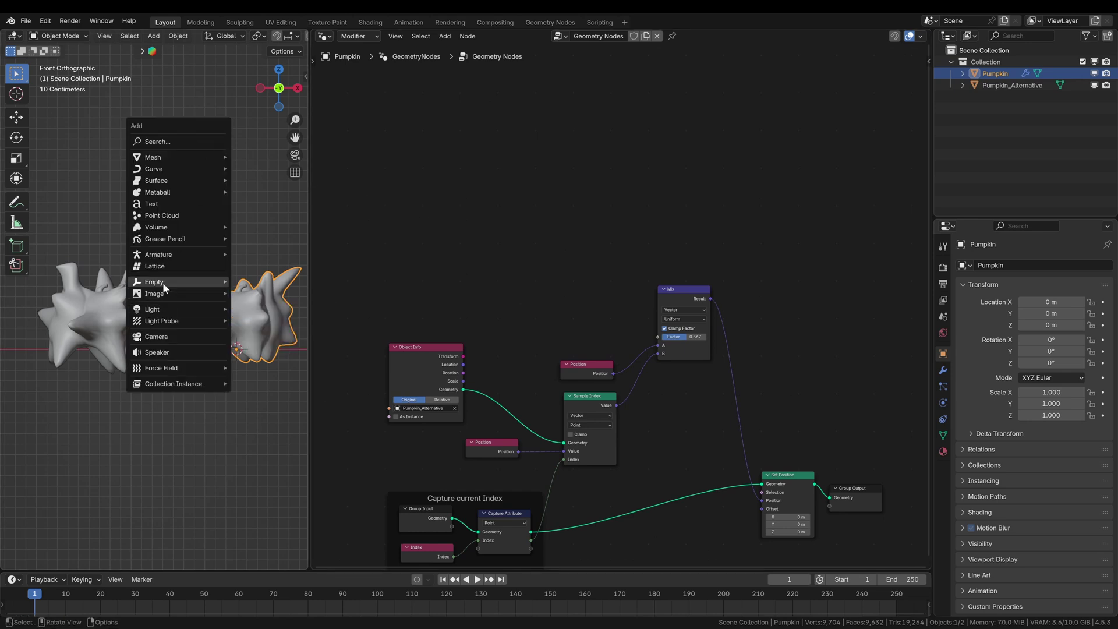
{"action": "mouse_move", "coordinate": [162, 282]}
{"action": "left_click", "coordinate": [265, 281]}
{"action": "double_click", "coordinate": [981, 97]}
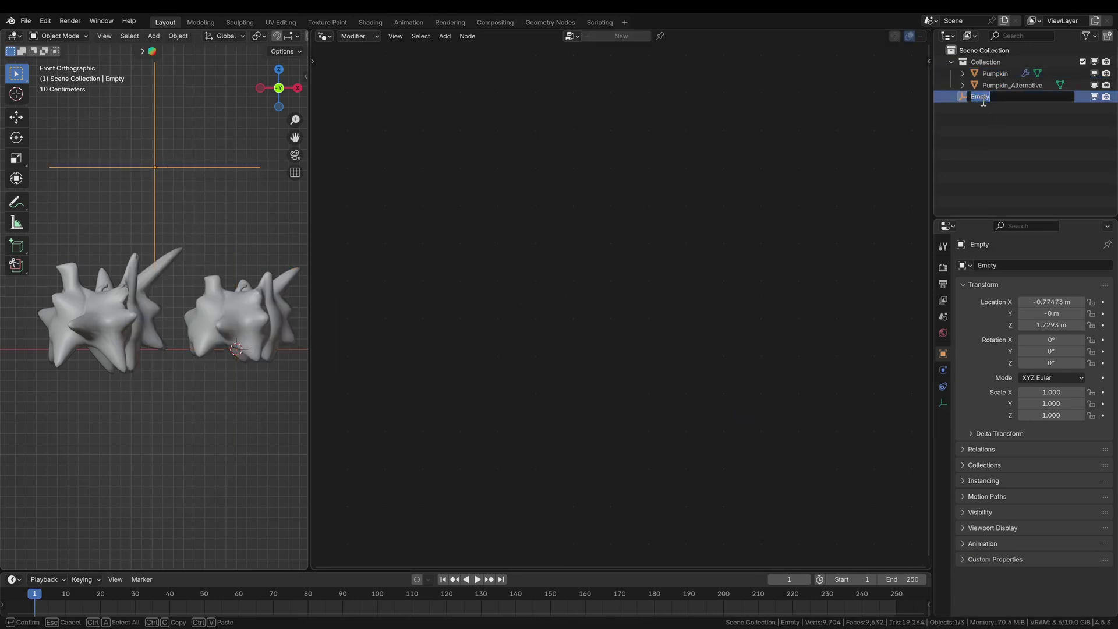
{"action": "key", "text": "Return"}
Reselect the Pumpkin and bring Controller into its node tree as an Object Info node above the Pumpkin_Alternative one.
{"action": "left_click", "coordinate": [256, 317]}
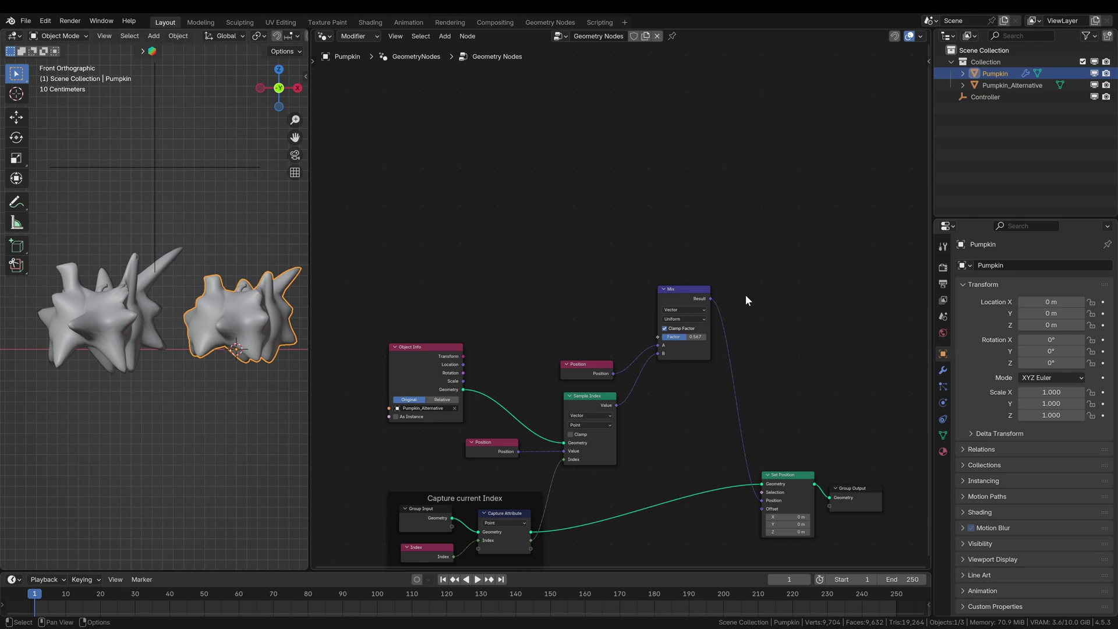
{"action": "left_click_drag", "start_coordinate": [983, 98], "coordinate": [389, 174]}
{"action": "key", "text": "g"}
{"action": "left_click", "coordinate": [457, 238]}
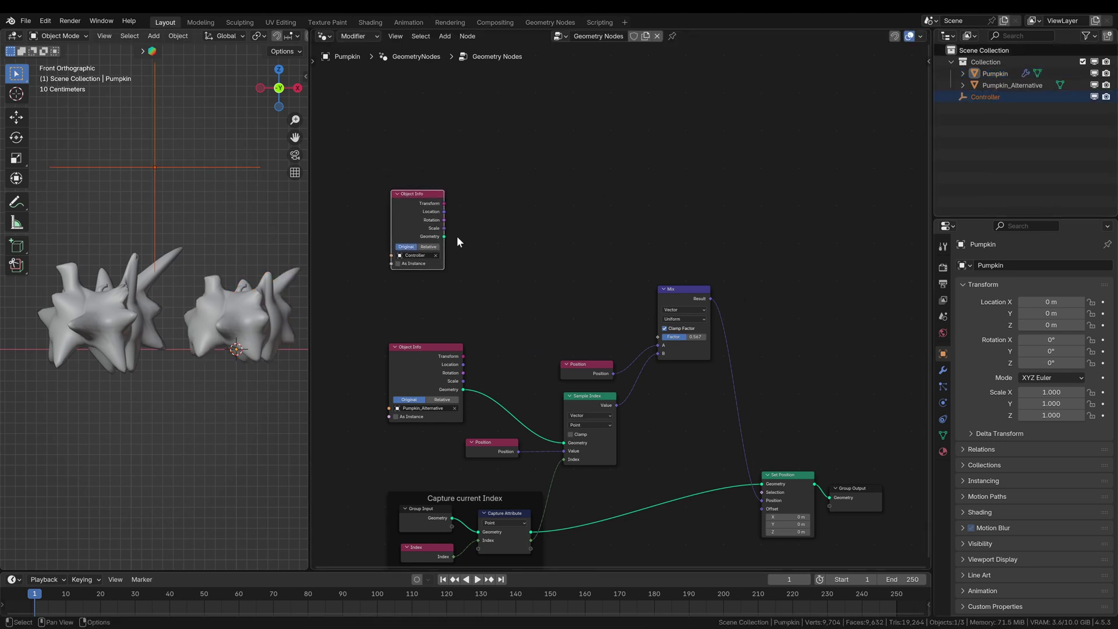
Duplicate a Position node and place the copy just above the Controller Object Info node.
{"action": "scroll", "coordinate": [459, 241], "scroll_direction": "up", "scroll_amount": 1}
{"action": "middle_click_drag", "start_coordinate": [465, 265], "coordinate": [476, 306]}
{"action": "left_click", "coordinate": [522, 506]}
{"action": "key", "text": "shift+d"}
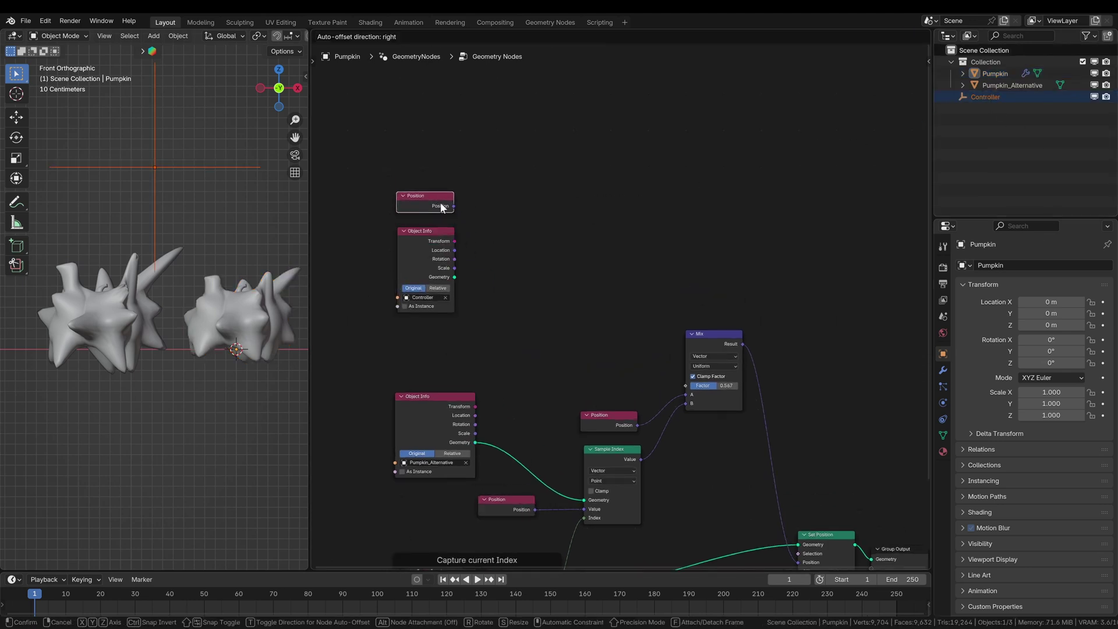
{"action": "left_click", "coordinate": [441, 208]}
Add a Distance node between the duplicated Position and the Controller's Location, and reposition this node group.
{"action": "left_click_drag", "start_coordinate": [453, 206], "coordinate": [502, 241]}
{"action": "type", "text": "dista"}
{"action": "key", "text": "Return"}
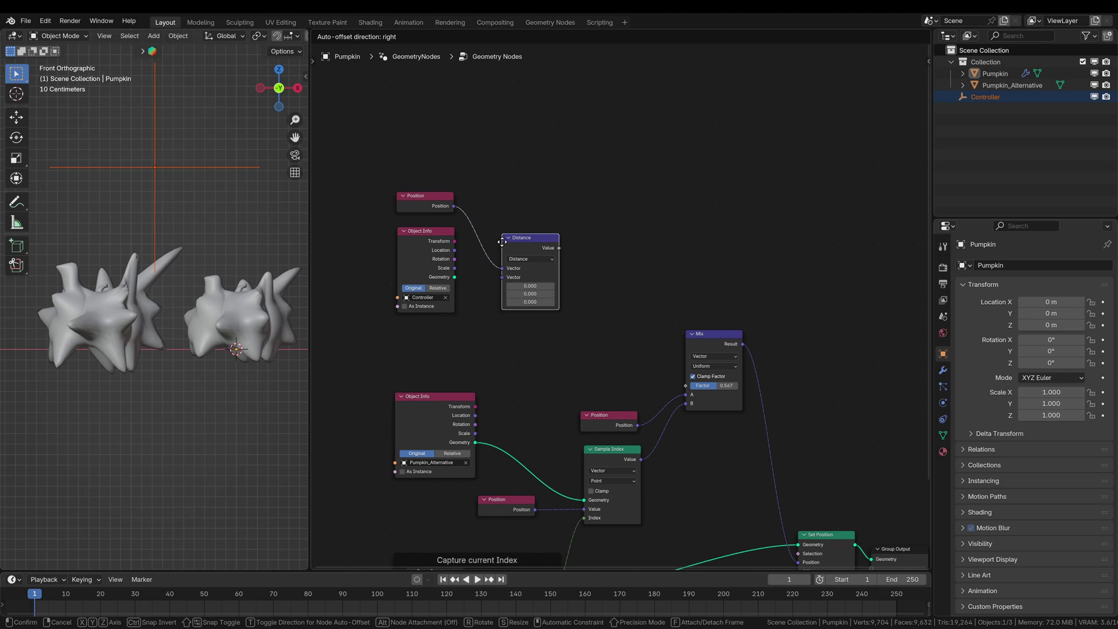
{"action": "left_click", "coordinate": [489, 227]}
{"action": "middle_click_drag", "start_coordinate": [486, 260], "coordinate": [461, 257]}
{"action": "left_click_drag", "start_coordinate": [395, 172], "coordinate": [533, 251]}
{"action": "key", "text": "g"}
Add a Map Range node after Distance with From Max 3, To Min 1 and To Max 0.
{"action": "left_click", "coordinate": [475, 233]}
{"action": "type", "text": "map"}
{"action": "key", "text": "Return"}
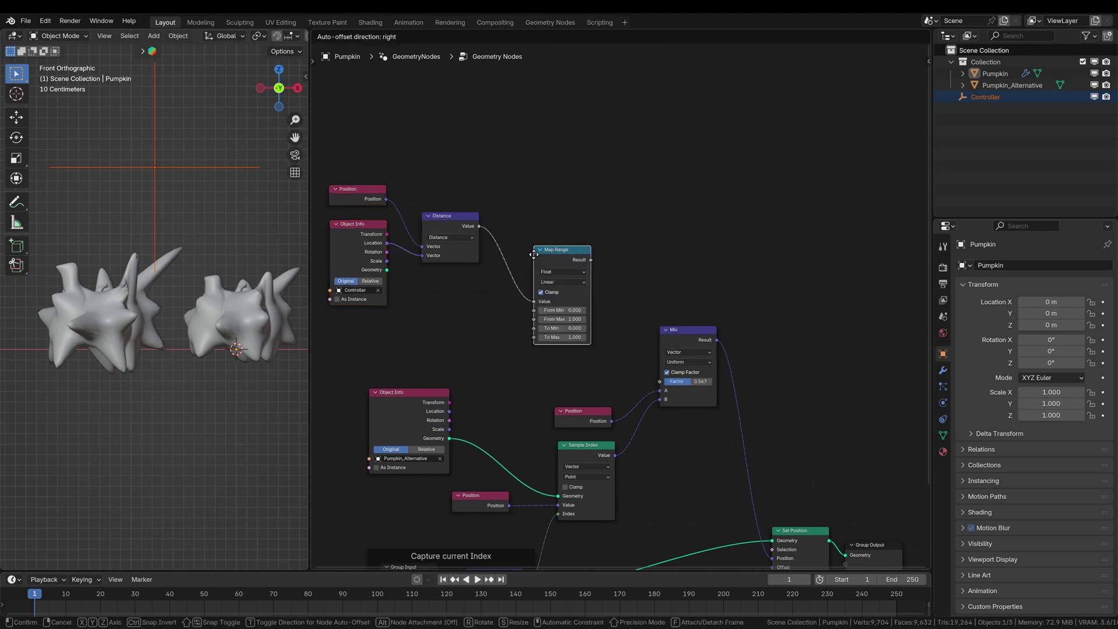
{"action": "left_click", "coordinate": [502, 209]}
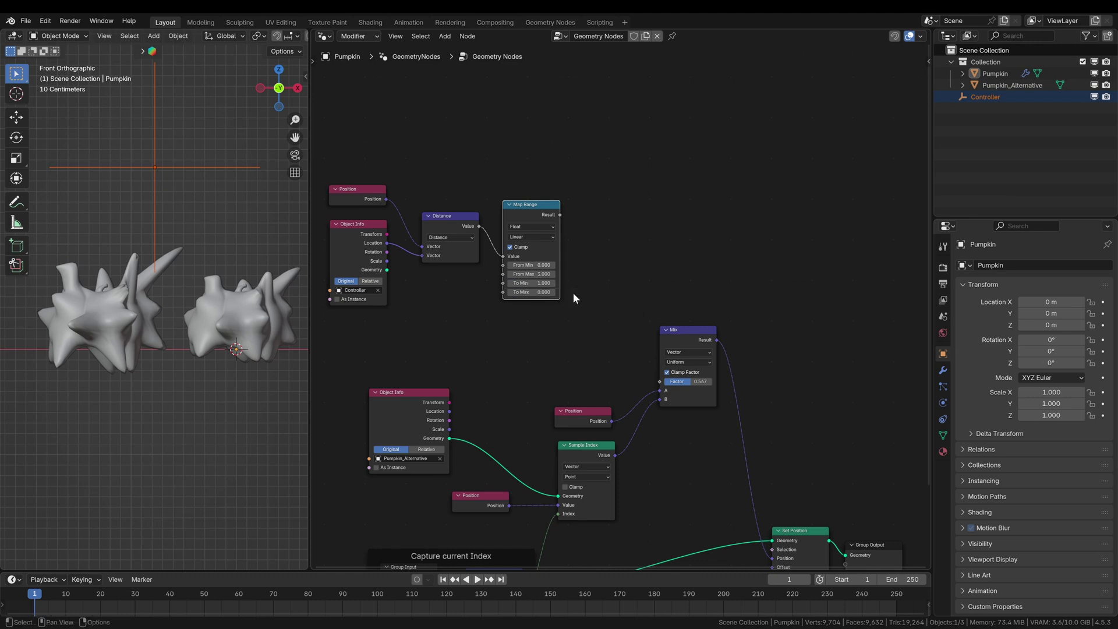
Nudge the Mix node aside and connect the Map Range Result to its Factor input.
{"action": "middle_click_drag", "start_coordinate": [709, 290], "coordinate": [685, 283]}
{"action": "scroll", "coordinate": [669, 293], "scroll_direction": "up", "scroll_amount": 2}
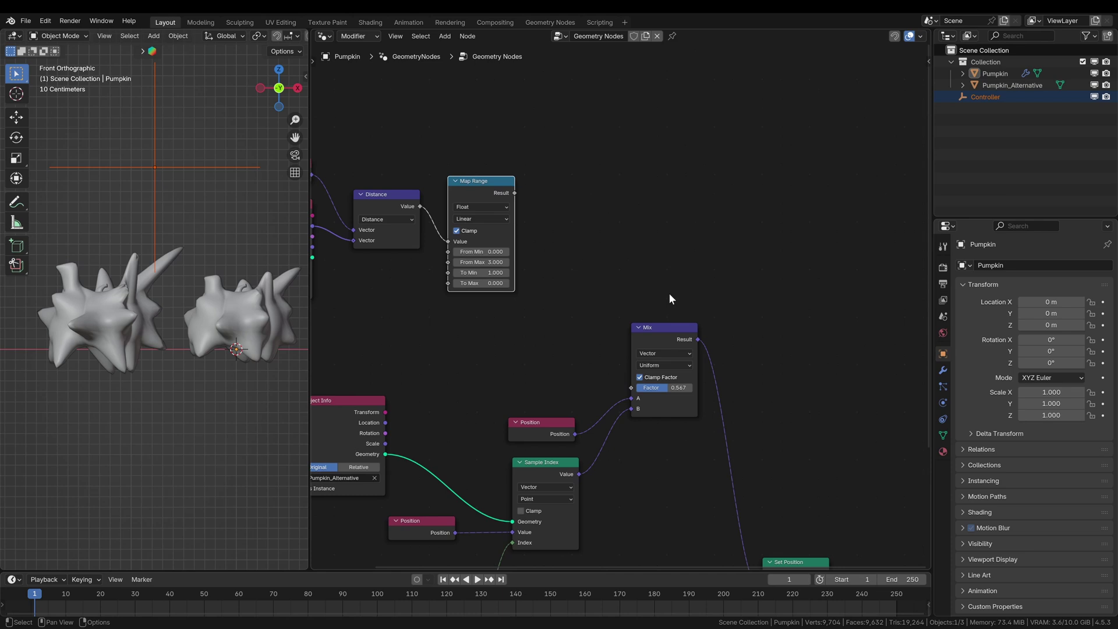
{"action": "left_click_drag", "start_coordinate": [680, 352], "coordinate": [700, 356]}
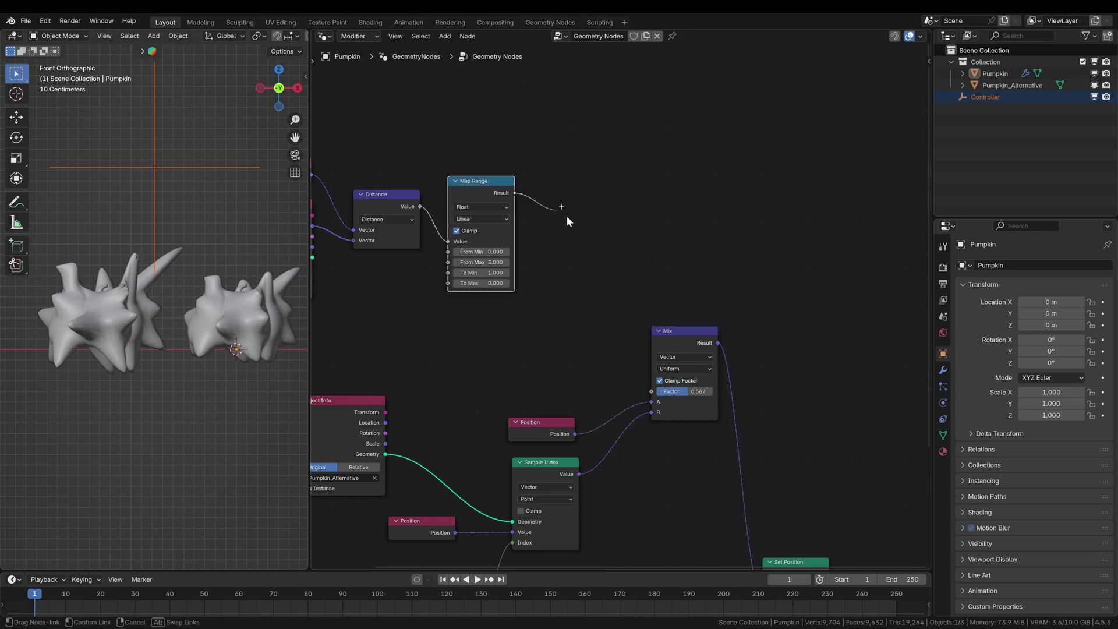
{"action": "left_click_drag", "start_coordinate": [650, 390], "coordinate": [649, 390]}
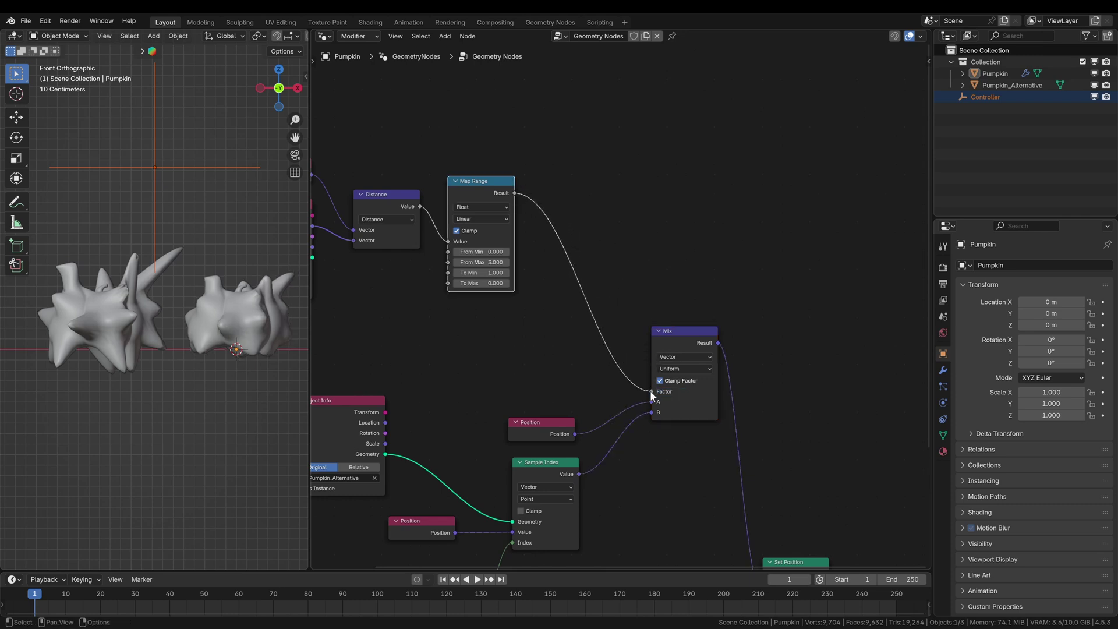
Move the Controller empty around above the pumpkins to test the morph and place it closer to the original Pumpkin.
{"action": "left_click", "coordinate": [194, 163]}
{"action": "key", "text": "g"}
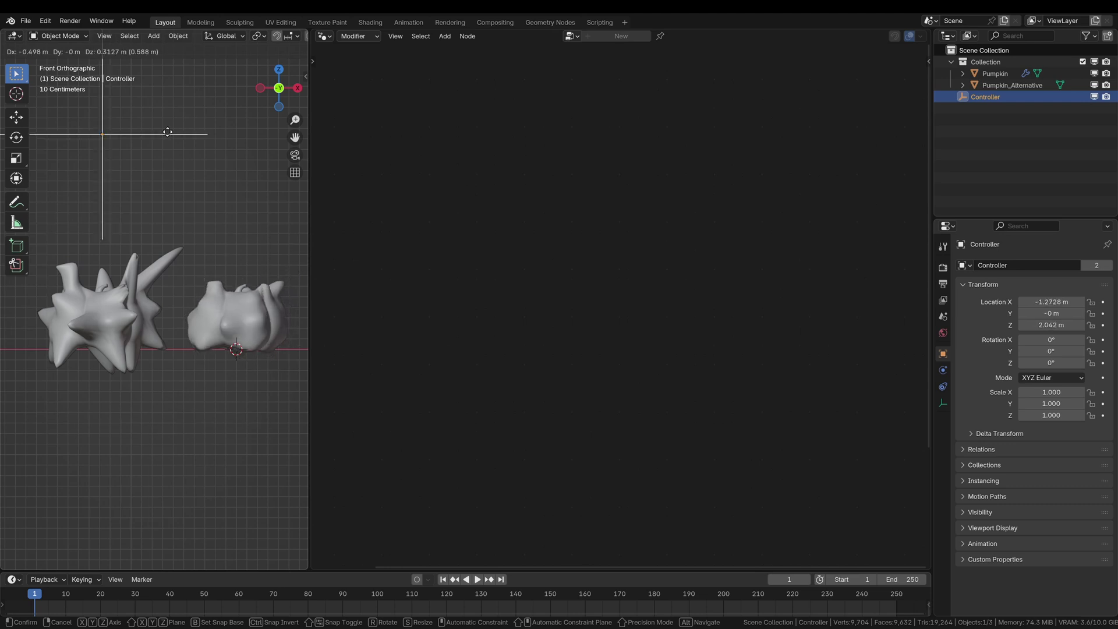
{"action": "left_click", "coordinate": [238, 197]}
Lower the Pumpkin's Map Range From Max to 1.110 and move the Controller empty closer above the original Pumpkin.
{"action": "left_click", "coordinate": [253, 302]}
{"action": "left_click_drag", "start_coordinate": [482, 262], "coordinate": [460, 263]}
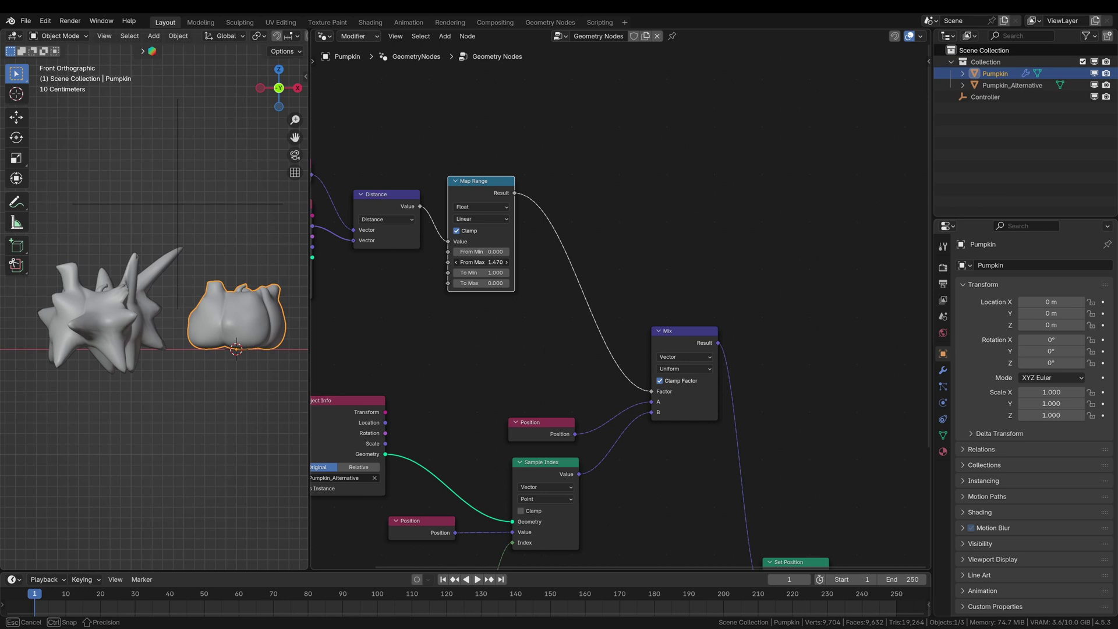
{"action": "left_click", "coordinate": [222, 204]}
{"action": "key", "text": "g"}
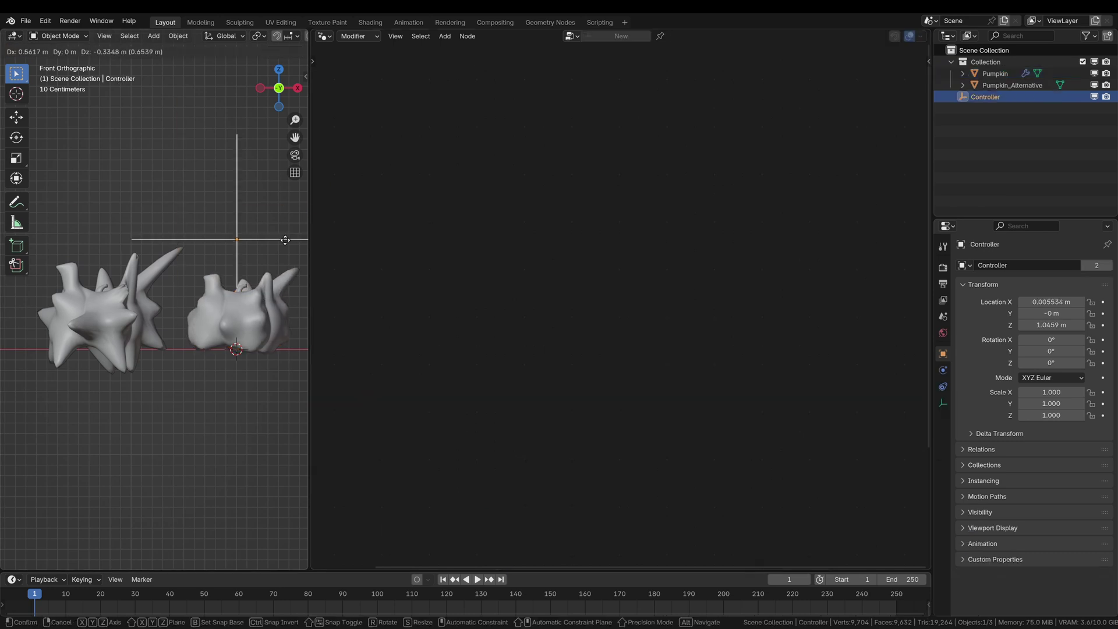
{"action": "left_click", "coordinate": [241, 259]}
{"action": "left_click", "coordinate": [263, 320]}
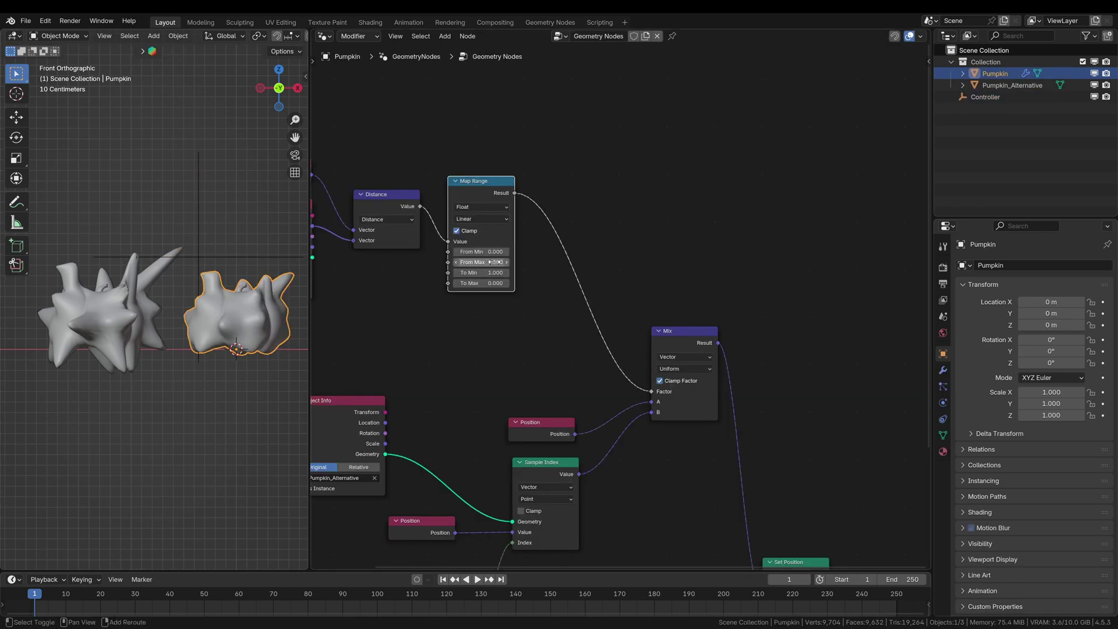
Add a Color Ramp node on the link between the Map Range Result and the Mix Factor.
{"action": "key", "text": "shift+a"}
{"action": "type", "text": "col"}
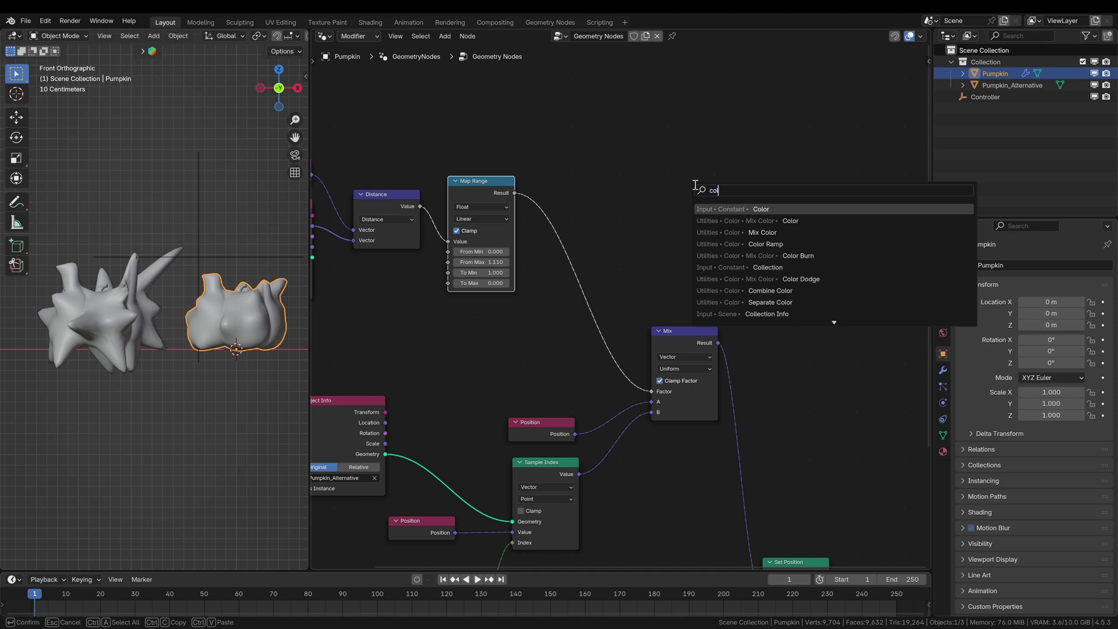
{"action": "type", "text": " ramp"}
{"action": "key", "text": "Return"}
{"action": "left_click", "coordinate": [558, 201]}
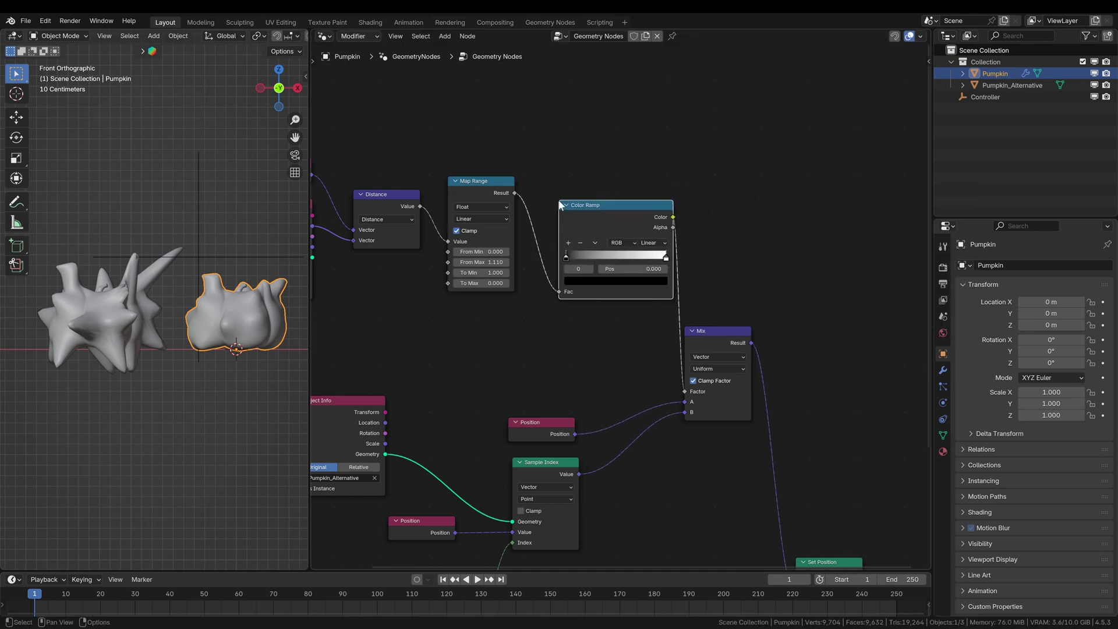
Set the Color Ramp interpolation to Ease and move the black and white stops inward, the white one to about 0.8.
{"action": "left_click", "coordinate": [645, 242]}
{"action": "left_click", "coordinate": [651, 265]}
{"action": "left_click_drag", "start_coordinate": [566, 257], "coordinate": [588, 257]}
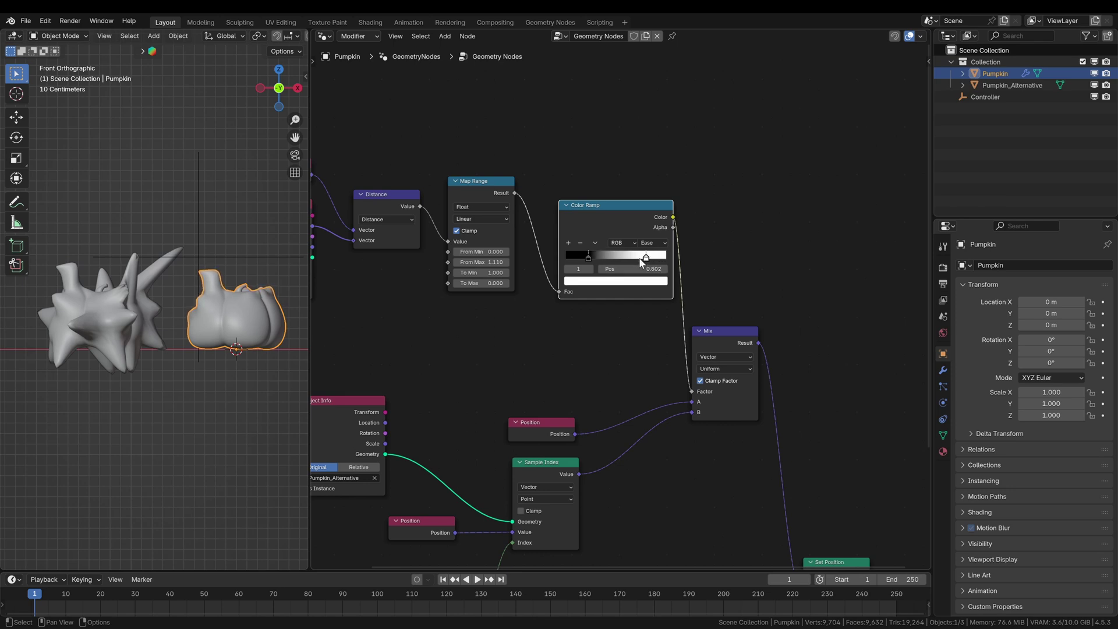
Move the Controller empty around above the original Pumpkin to test the eased morph falloff.
{"action": "middle_click_drag", "start_coordinate": [196, 240], "coordinate": [151, 234], "text": "shift"}
{"action": "scroll", "coordinate": [150, 232], "scroll_direction": "up", "scroll_amount": 1}
{"action": "left_click", "coordinate": [189, 239]}
{"action": "key", "text": "g"}
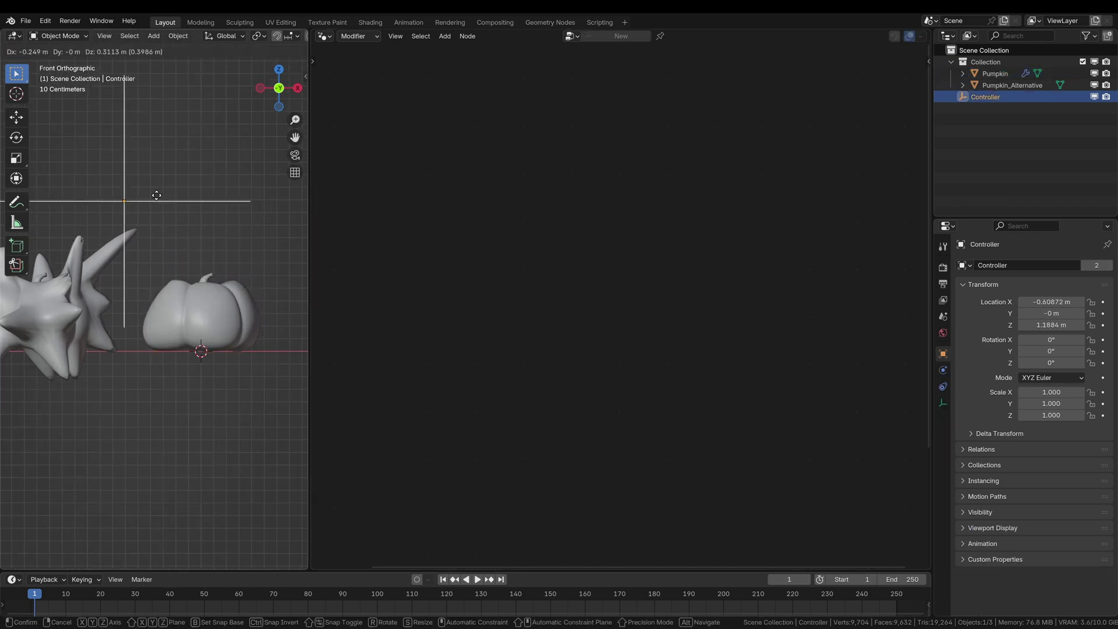
{"action": "left_click_drag", "start_coordinate": [192, 234], "coordinate": [180, 205]}
Frame the Controller distance, Map Range and Color Ramp nodes with the label "Optional with Controller" and tidy the nodes around Mix.
{"action": "left_click", "coordinate": [194, 307]}
{"action": "scroll", "coordinate": [194, 307], "scroll_direction": "down", "scroll_amount": 3}
{"action": "left_click_drag", "start_coordinate": [369, 100], "coordinate": [679, 233]}
{"action": "key", "text": "ctrl+j"}
{"action": "key", "text": "F2"}
{"action": "type", "text": "Mask"}
{"action": "key", "text": "Return"}
{"action": "left_click_drag", "start_coordinate": [538, 224], "coordinate": [635, 270]}
{"action": "left_click_drag", "start_coordinate": [635, 268], "coordinate": [635, 267]}
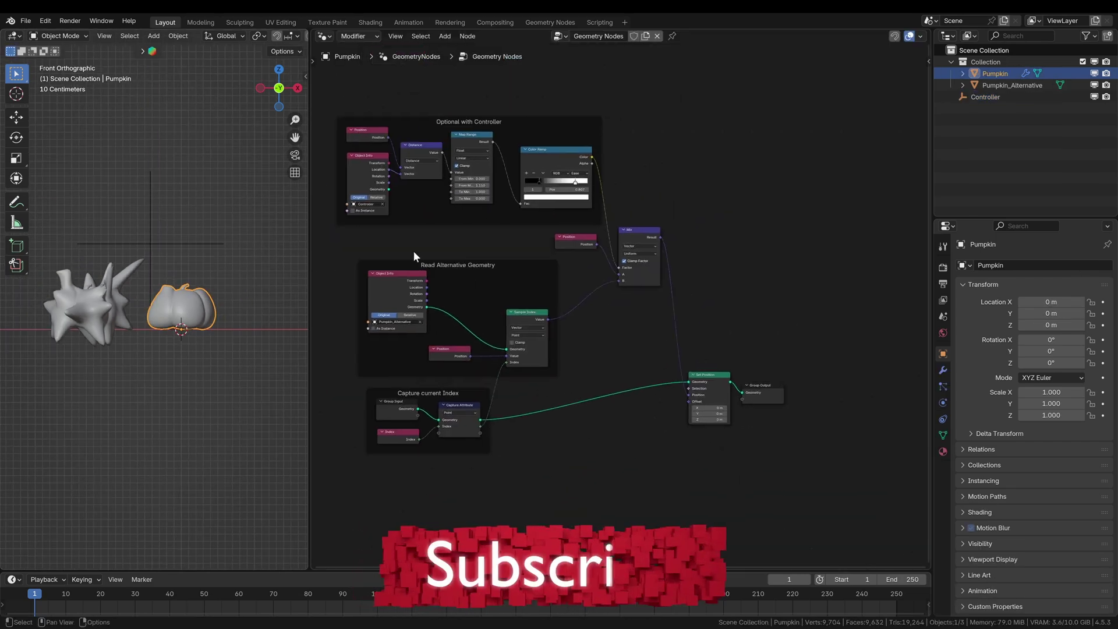
Bring the Controller down to the original Pumpkin and rotate the entire Pumpkin_Alternative mesh in Edit Mode.
{"action": "left_click_drag", "start_coordinate": [192, 242], "coordinate": [239, 317]}
{"action": "left_click", "coordinate": [227, 272]}
{"action": "left_click", "coordinate": [100, 287]}
{"action": "key", "text": "Tab"}
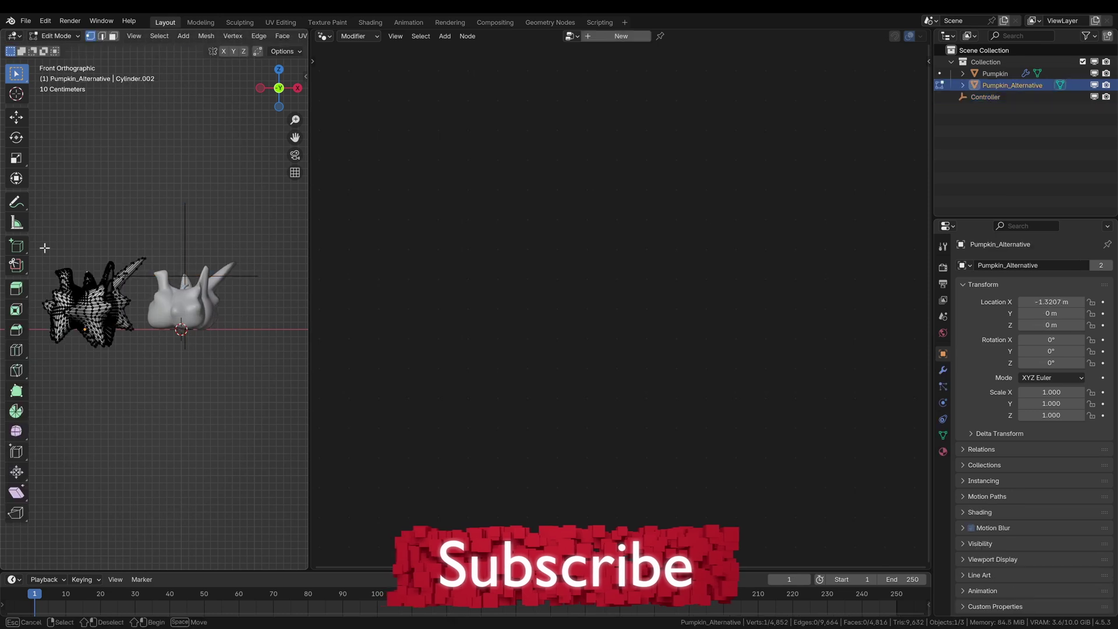
{"action": "key", "text": "a"}
{"action": "key", "text": "r"}
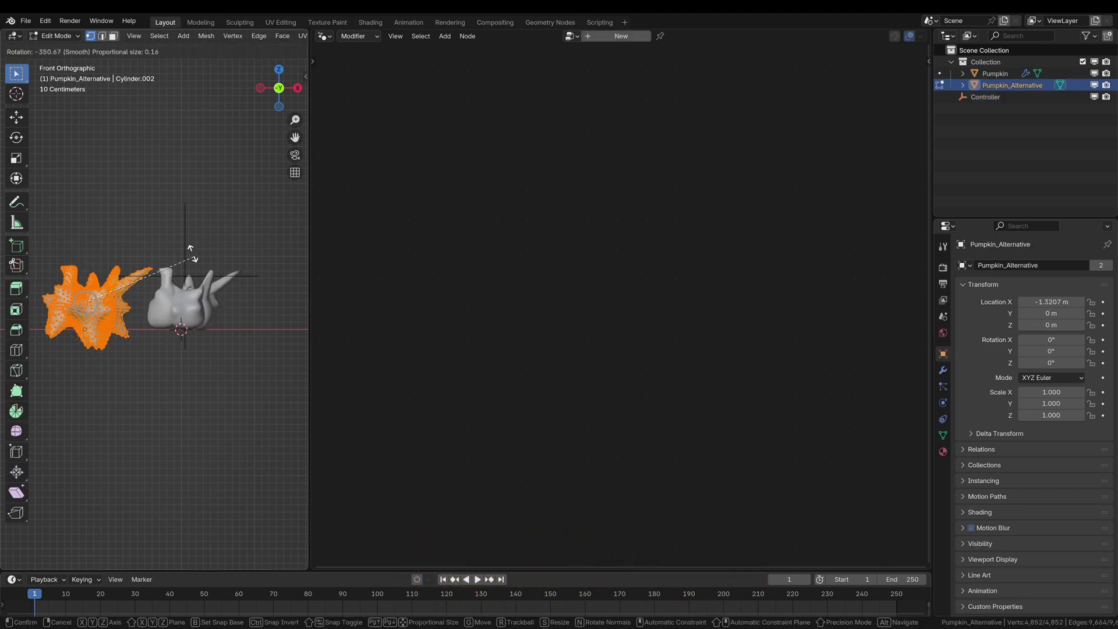
{"action": "left_click", "coordinate": [111, 205]}
{"action": "key", "text": "Tab"}
Move the Controller empty over the original Pumpkin to test the morph with the rotated alternative mesh.
{"action": "left_click", "coordinate": [214, 274]}
{"action": "left_click_drag", "start_coordinate": [216, 279], "coordinate": [183, 292]}
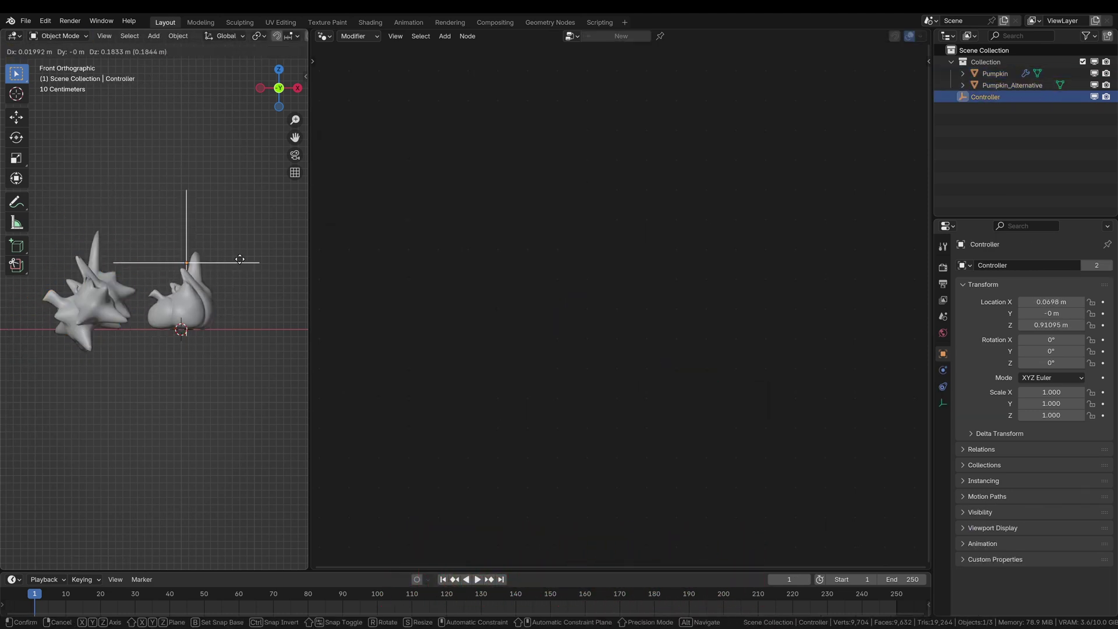